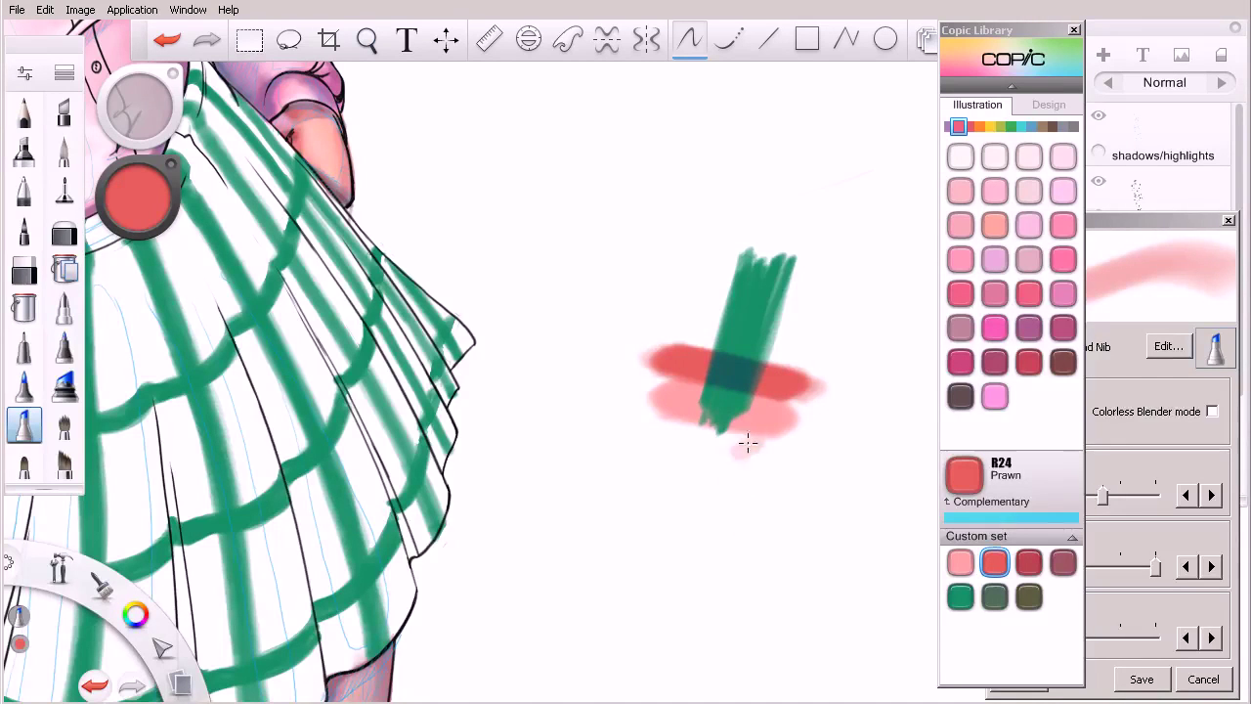
- Paint R32 Peach shading down the front-centre pleat of the skirt and the pleats on both sides of it
key(space)
mouse_move(589, 461)
mouse_down()
mouse_move(582, 504)
mouse_move(802, 505)
mouse_up()
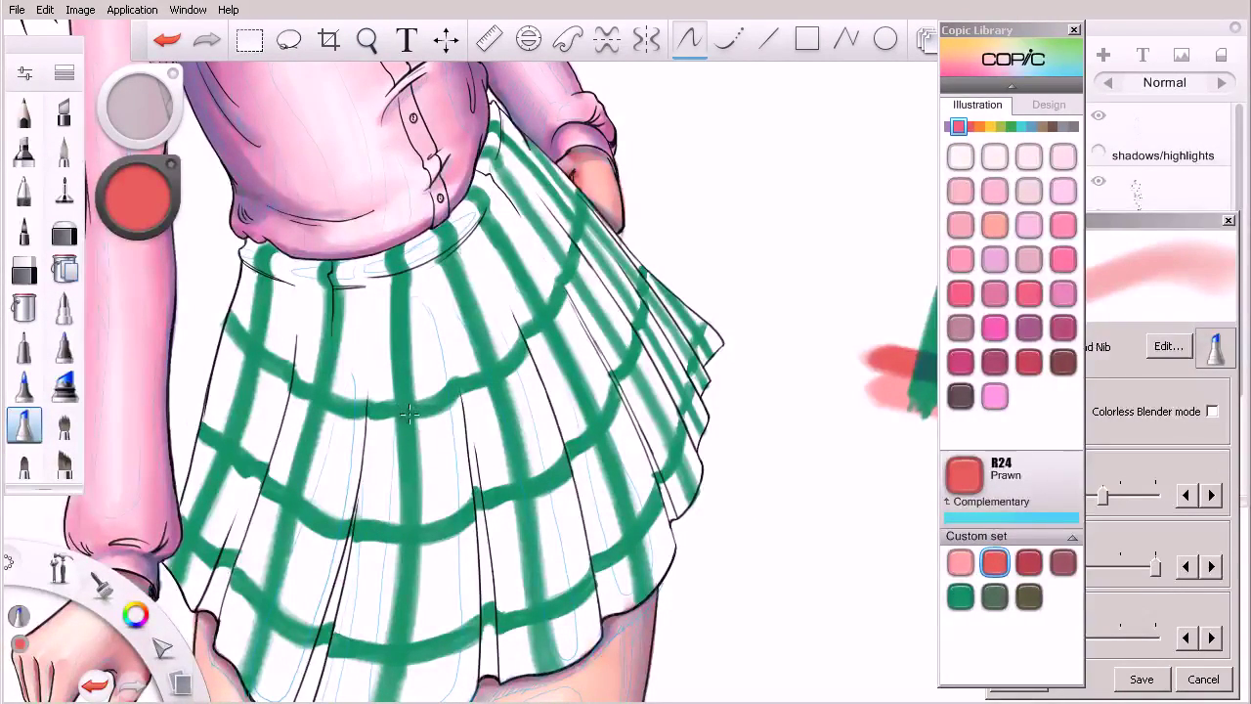
click(961, 561)
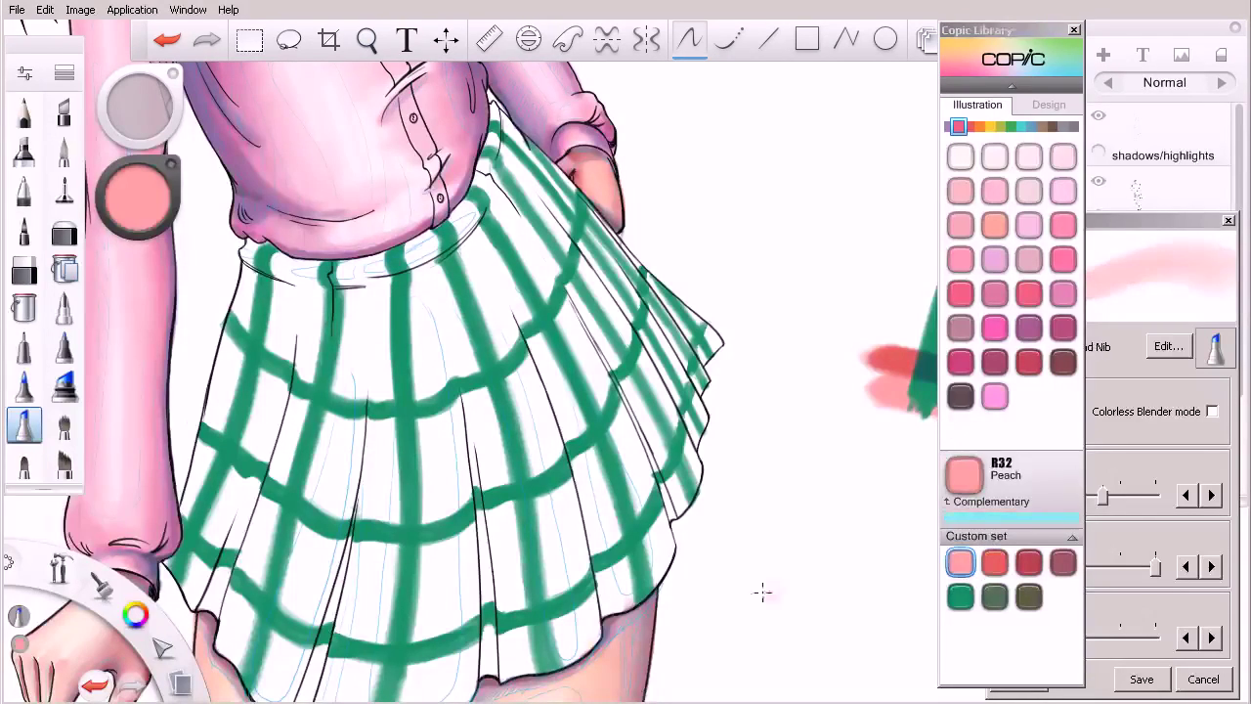
key(space)
drag(667, 581, 712, 504)
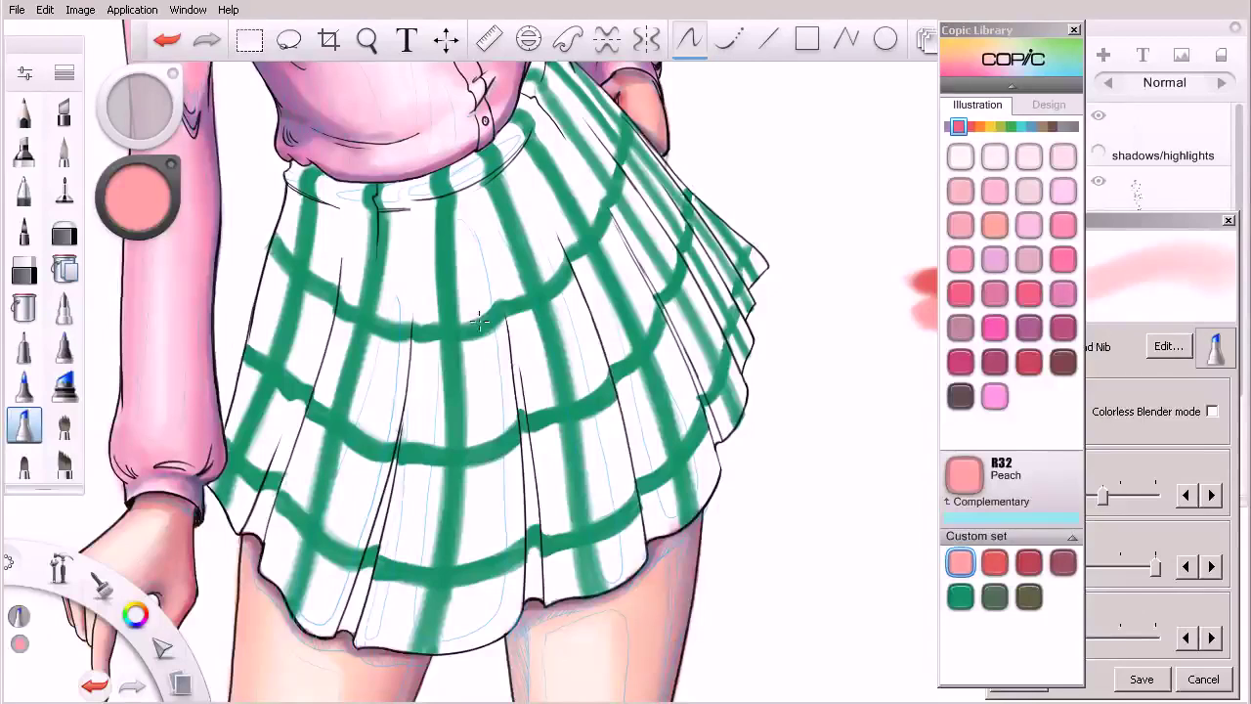
mouse_move(468, 245)
mouse_down()
mouse_move(482, 399)
mouse_move(475, 572)
mouse_move(466, 237)
mouse_move(487, 384)
mouse_move(482, 596)
mouse_move(493, 390)
mouse_move(477, 286)
mouse_move(491, 487)
mouse_move(470, 603)
mouse_move(468, 317)
mouse_move(466, 546)
mouse_move(449, 632)
mouse_move(484, 604)
mouse_move(493, 452)
mouse_move(495, 554)
mouse_move(457, 595)
mouse_up()
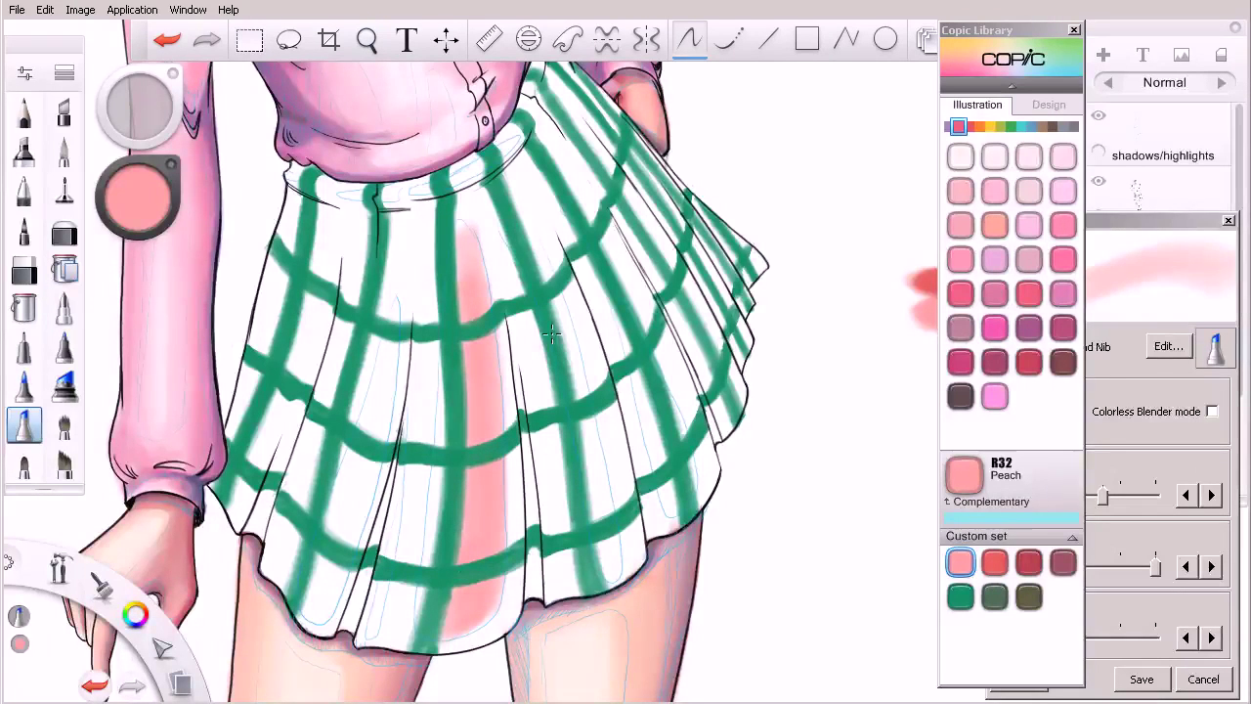
mouse_move(553, 308)
mouse_down()
mouse_move(601, 572)
mouse_move(596, 433)
mouse_move(541, 237)
mouse_move(489, 238)
mouse_up()
mouse_move(393, 285)
mouse_down()
mouse_move(347, 533)
mouse_move(377, 372)
mouse_move(316, 607)
mouse_move(387, 359)
mouse_up()
- Reduce the brush size to 25 and shade the narrow front fold and the waistband sections in Peach
key(bracketleft)
key(bracketleft)
key(bracketleft)
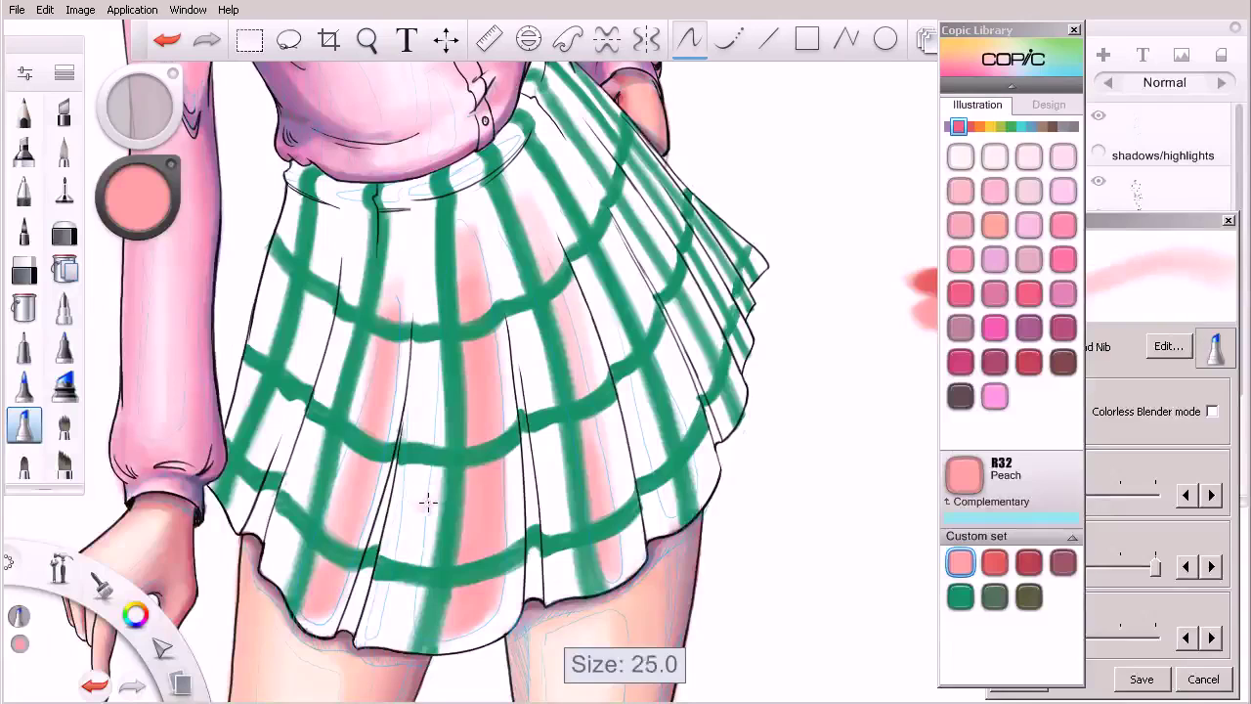
mouse_move(399, 467)
mouse_down()
mouse_move(366, 635)
mouse_move(399, 463)
mouse_move(373, 632)
mouse_move(385, 602)
mouse_move(401, 452)
mouse_move(378, 636)
mouse_up()
mouse_move(400, 491)
mouse_down()
mouse_move(412, 378)
mouse_move(397, 506)
mouse_up()
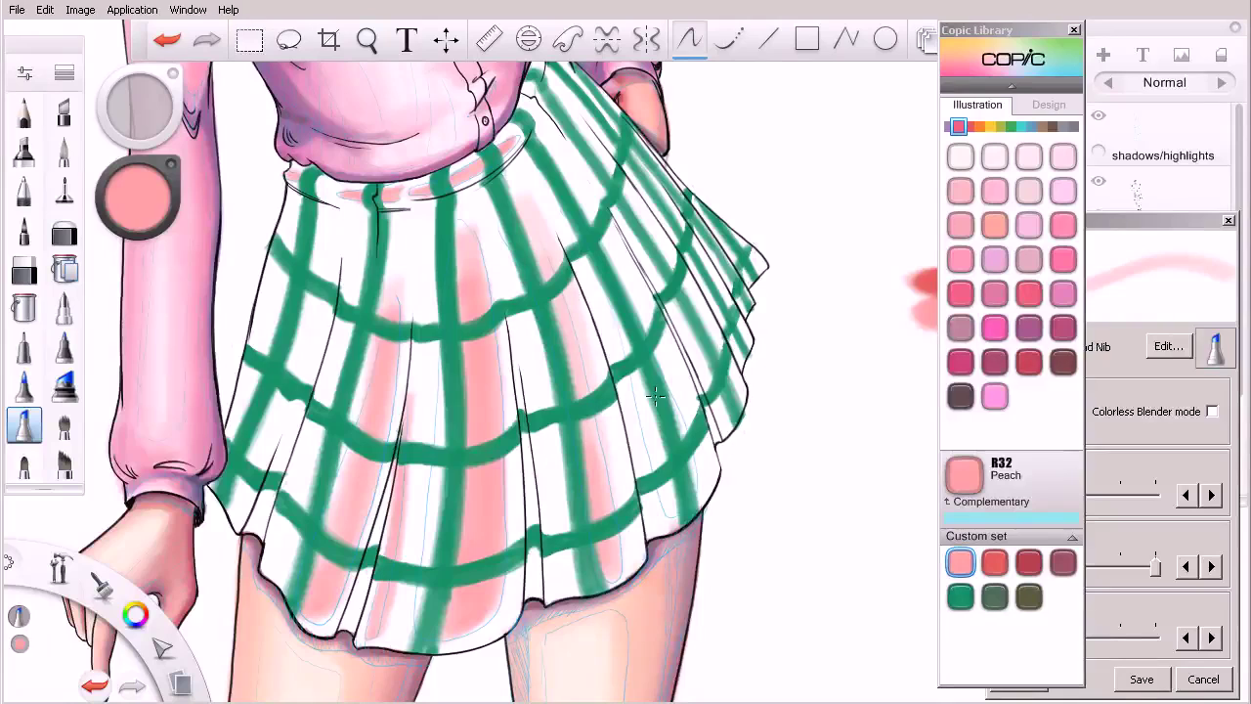
- Enlarge the brush and add Peach shading to the pleats on the skirt's right side
key(bracketright)
key(bracketright)
key(bracketright)
key(bracketright)
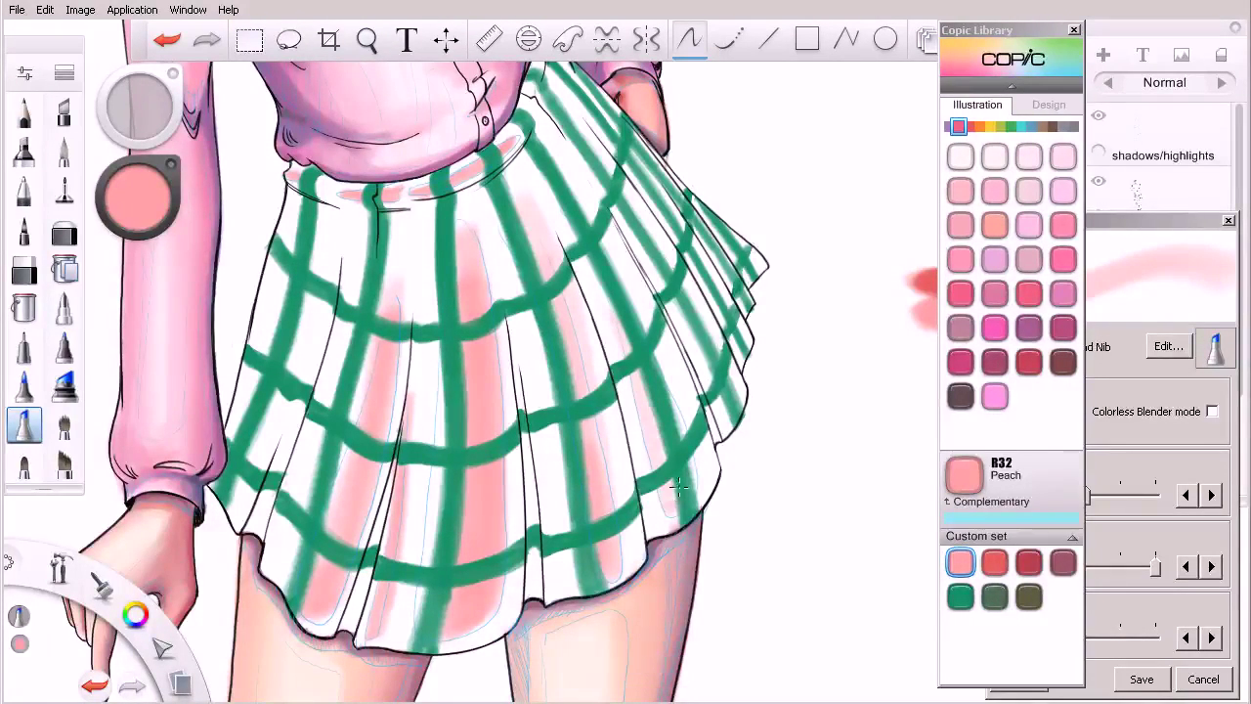
mouse_move(678, 506)
mouse_down()
mouse_move(637, 360)
mouse_move(685, 503)
mouse_move(592, 272)
mouse_move(665, 497)
mouse_up()
key(space)
drag(660, 436, 475, 540)
key(space)
mouse_move(637, 254)
mouse_down()
mouse_move(628, 321)
mouse_move(633, 309)
mouse_up()
drag(606, 476, 651, 440)
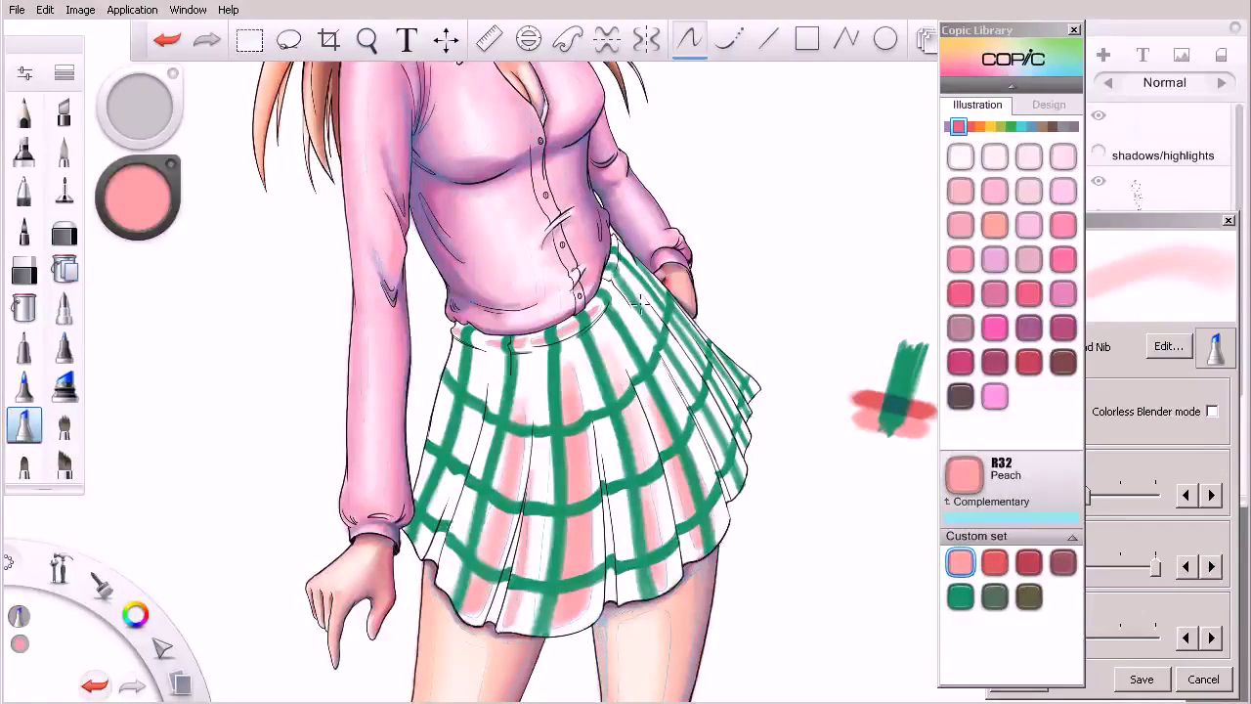
- Paint an R24 Prawn shadow along the skirt's upper left edge, below the waistband
key(space)
drag(679, 499, 666, 469)
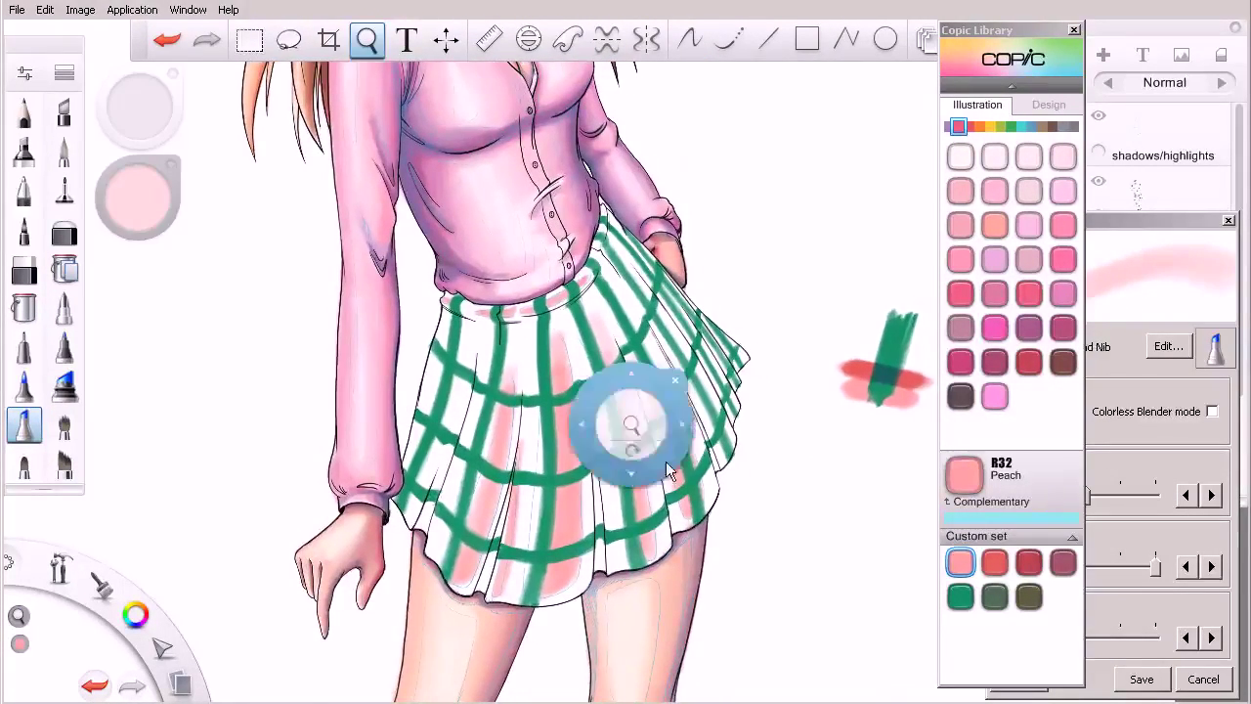
click(994, 562)
scroll(570, 399, up, 1)
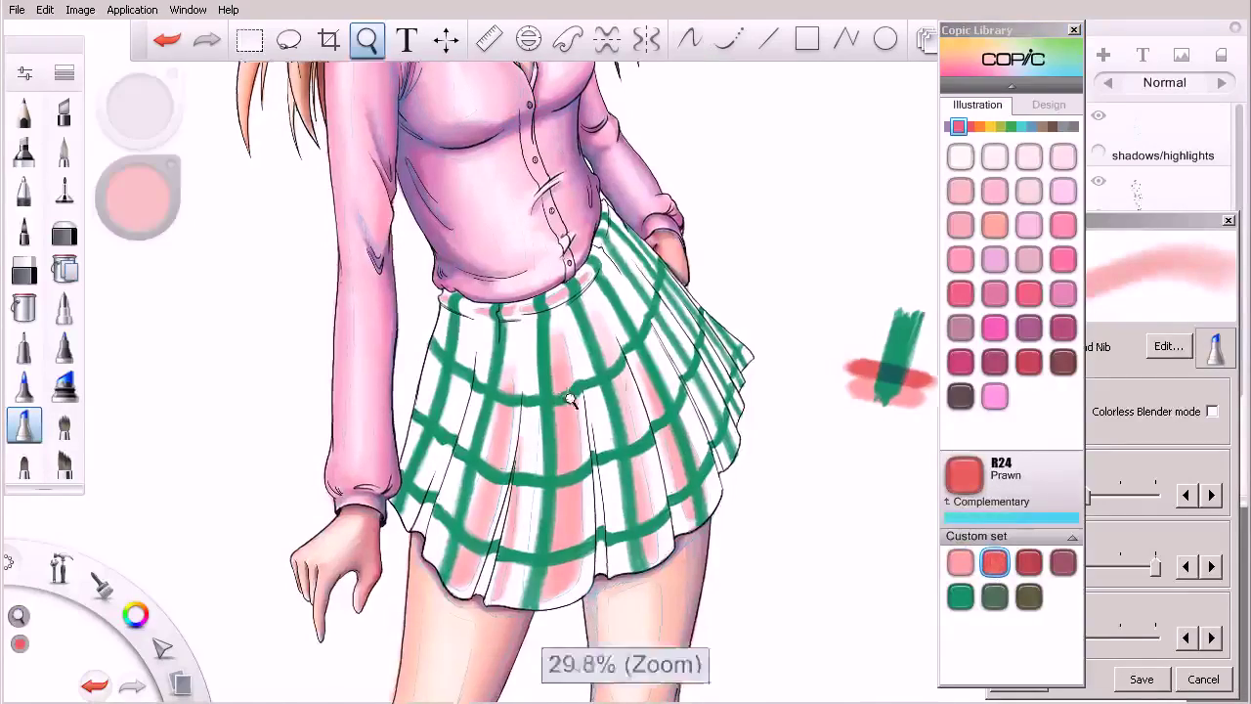
drag(570, 399, 633, 393)
drag(639, 444, 658, 410)
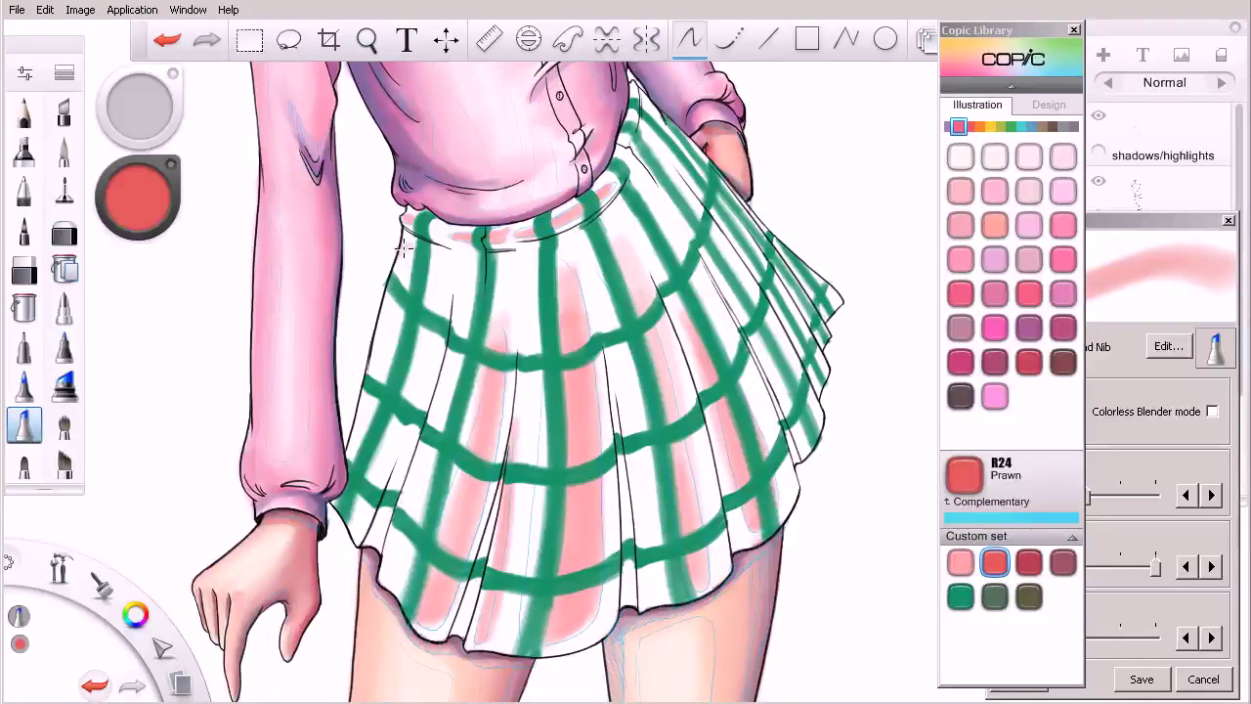
drag(403, 248, 380, 353)
mouse_move(402, 262)
mouse_down()
mouse_move(372, 394)
mouse_move(381, 355)
mouse_up()
mouse_move(384, 303)
mouse_down()
mouse_move(389, 332)
mouse_move(399, 318)
mouse_move(376, 359)
mouse_move(404, 260)
mouse_move(379, 369)
mouse_up()
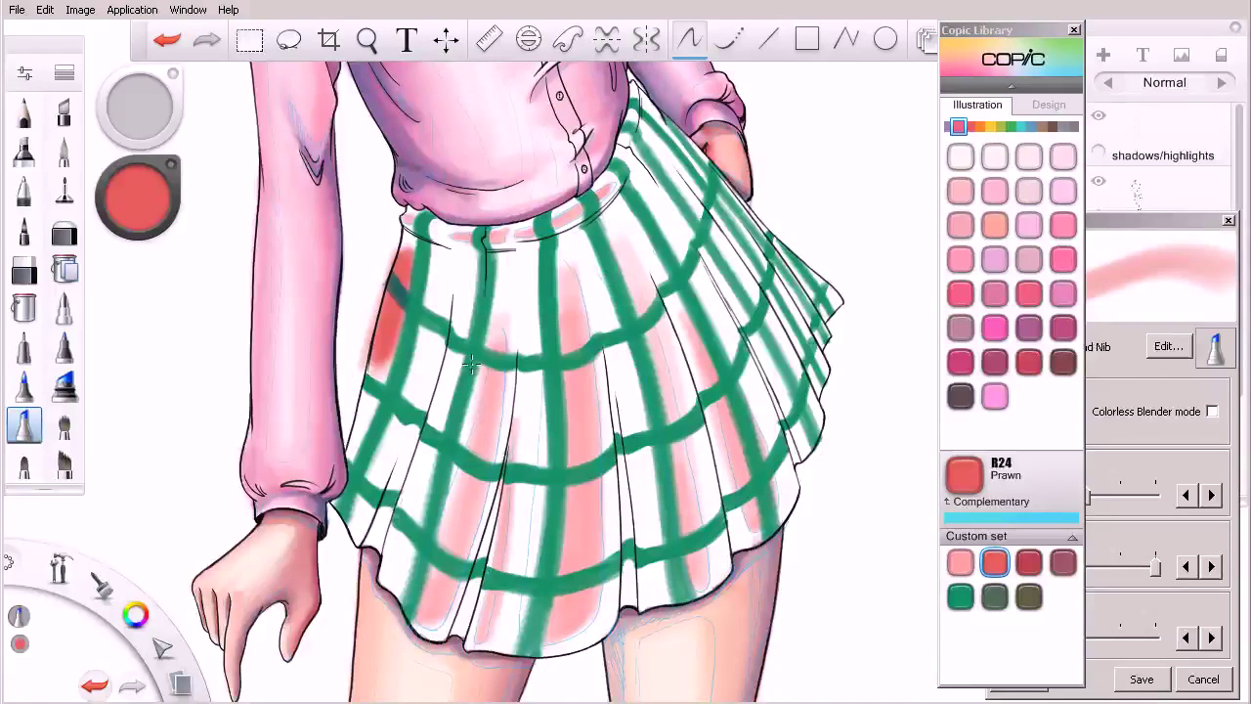
- Layer long R32 Peach strokes down the left and central pleats from below the waistband to the hem
click(960, 562)
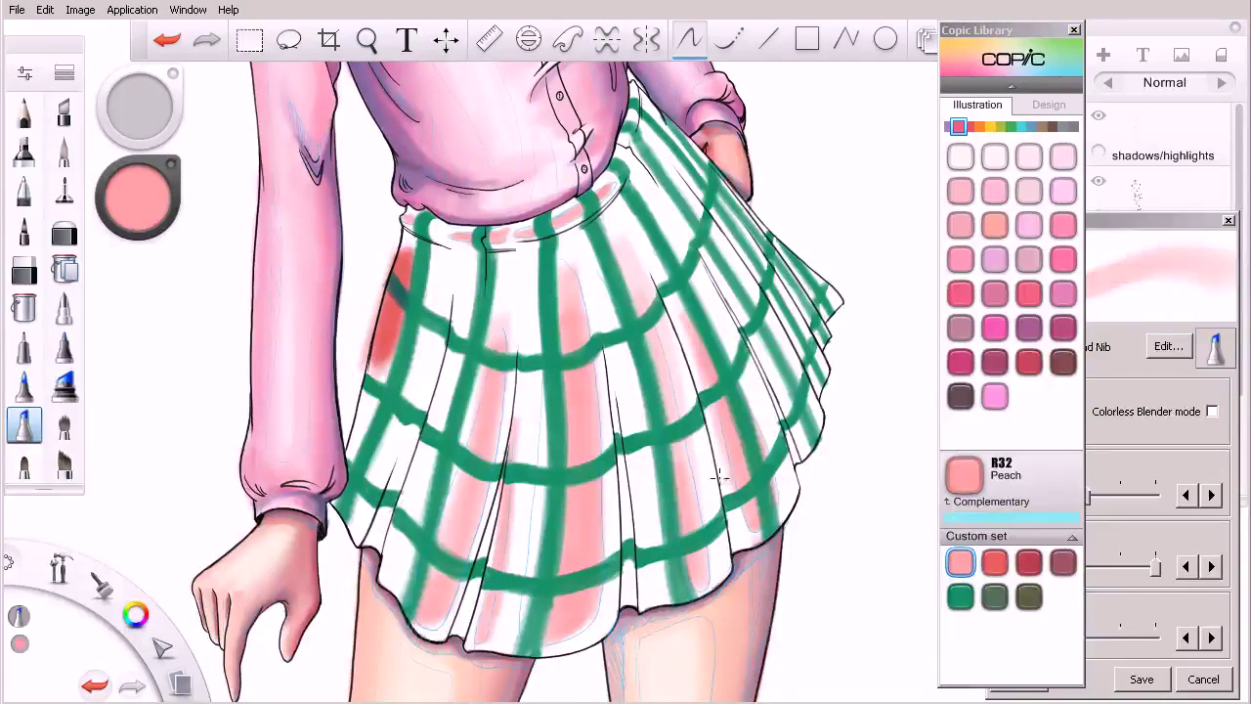
mouse_move(490, 329)
mouse_down()
mouse_move(446, 524)
mouse_move(497, 302)
mouse_move(420, 618)
mouse_up()
drag(499, 278, 484, 432)
key(ctrl+z)
mouse_move(502, 277)
mouse_down()
mouse_move(487, 459)
mouse_move(502, 413)
mouse_move(505, 300)
mouse_move(450, 626)
mouse_up()
drag(466, 271, 372, 632)
drag(555, 357, 533, 583)
drag(535, 327, 505, 630)
mouse_move(542, 288)
mouse_down()
mouse_move(518, 611)
mouse_move(533, 655)
mouse_up()
mouse_move(586, 285)
mouse_down()
mouse_move(599, 444)
mouse_move(575, 640)
mouse_move(549, 646)
mouse_move(586, 646)
mouse_up()
key(ctrl+z)
- Extend the Peach strokes down the right-side pleats and the outer left pleat
drag(595, 248, 662, 604)
mouse_move(622, 252)
mouse_down()
mouse_move(679, 430)
mouse_move(712, 584)
mouse_up()
mouse_move(643, 201)
mouse_down()
mouse_move(733, 384)
mouse_move(777, 520)
mouse_move(620, 169)
mouse_move(733, 362)
mouse_move(783, 528)
mouse_up()
mouse_move(436, 273)
mouse_down()
mouse_move(364, 522)
mouse_move(356, 495)
mouse_up()
drag(392, 323, 349, 487)
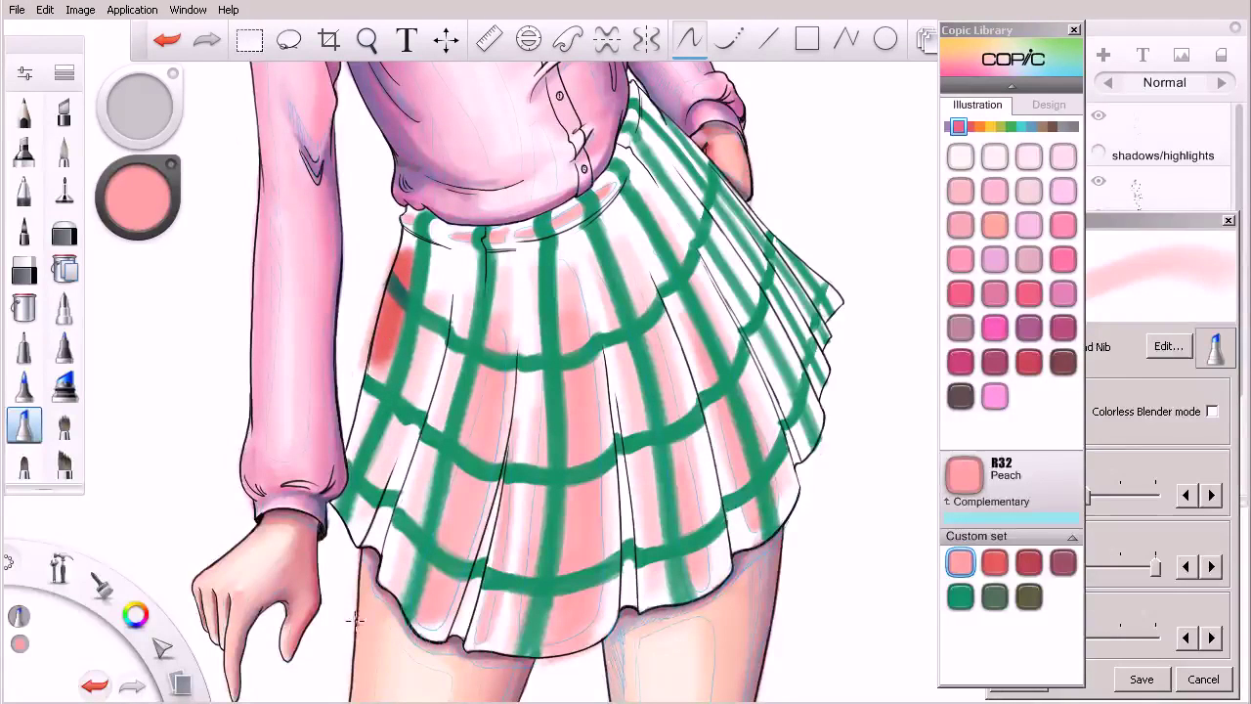
- Extend the R24 Prawn shadow down the skirt's left edge to the shirt cuff and along the waistband's left end
click(994, 562)
mouse_move(348, 434)
mouse_down()
mouse_move(376, 357)
mouse_move(348, 446)
mouse_up()
drag(397, 298, 353, 431)
drag(390, 334, 333, 510)
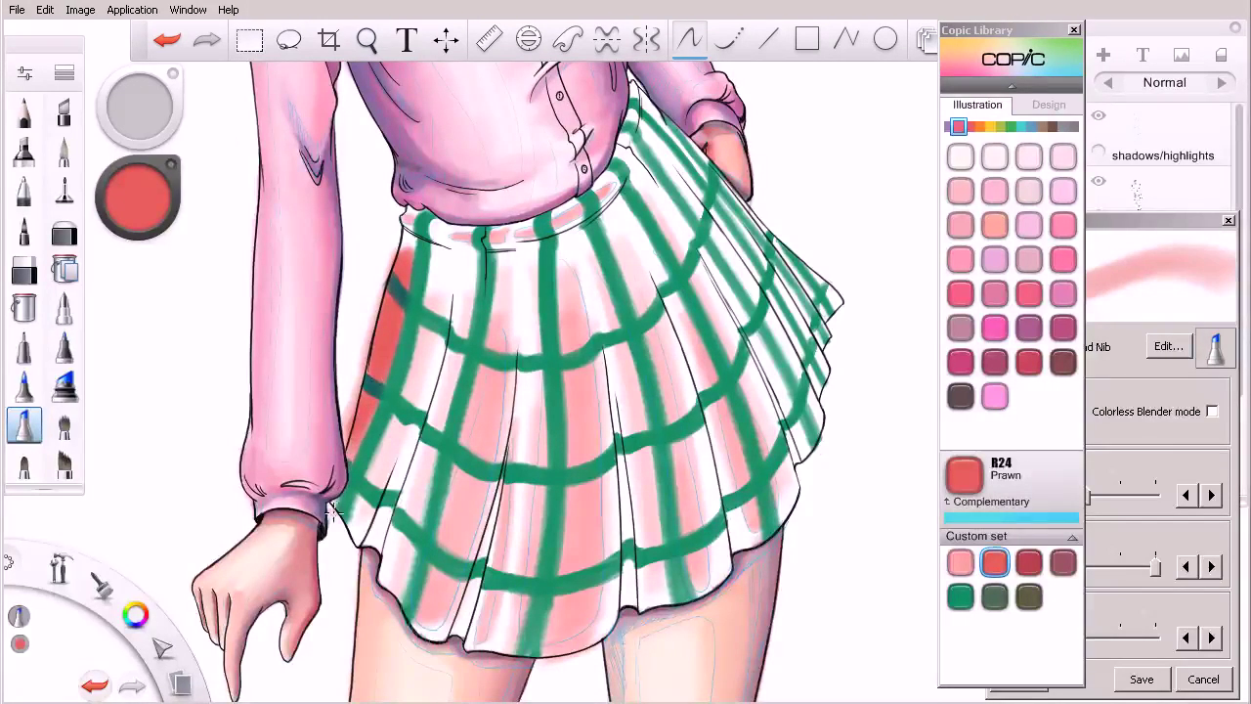
mouse_move(399, 237)
mouse_down()
mouse_move(390, 273)
mouse_move(403, 227)
mouse_move(394, 285)
mouse_move(405, 227)
mouse_move(400, 269)
mouse_move(404, 230)
mouse_move(419, 264)
mouse_move(429, 225)
mouse_move(415, 216)
mouse_move(413, 238)
mouse_move(459, 258)
mouse_up()
- Shade the left end of the waistband and the upper left pleat beneath it with R24 Prawn, undoing the last stroke
key(space)
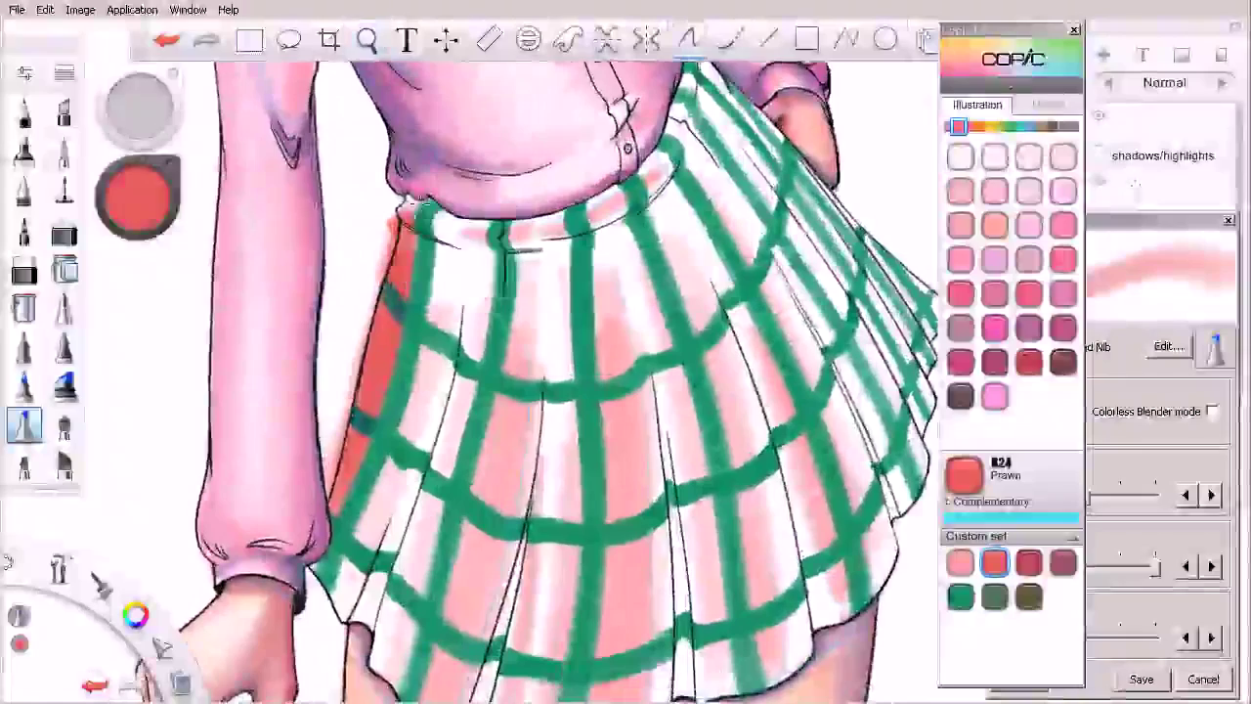
mouse_move(408, 198)
mouse_down()
mouse_move(397, 323)
mouse_move(448, 208)
mouse_move(433, 302)
mouse_up()
drag(442, 212, 440, 277)
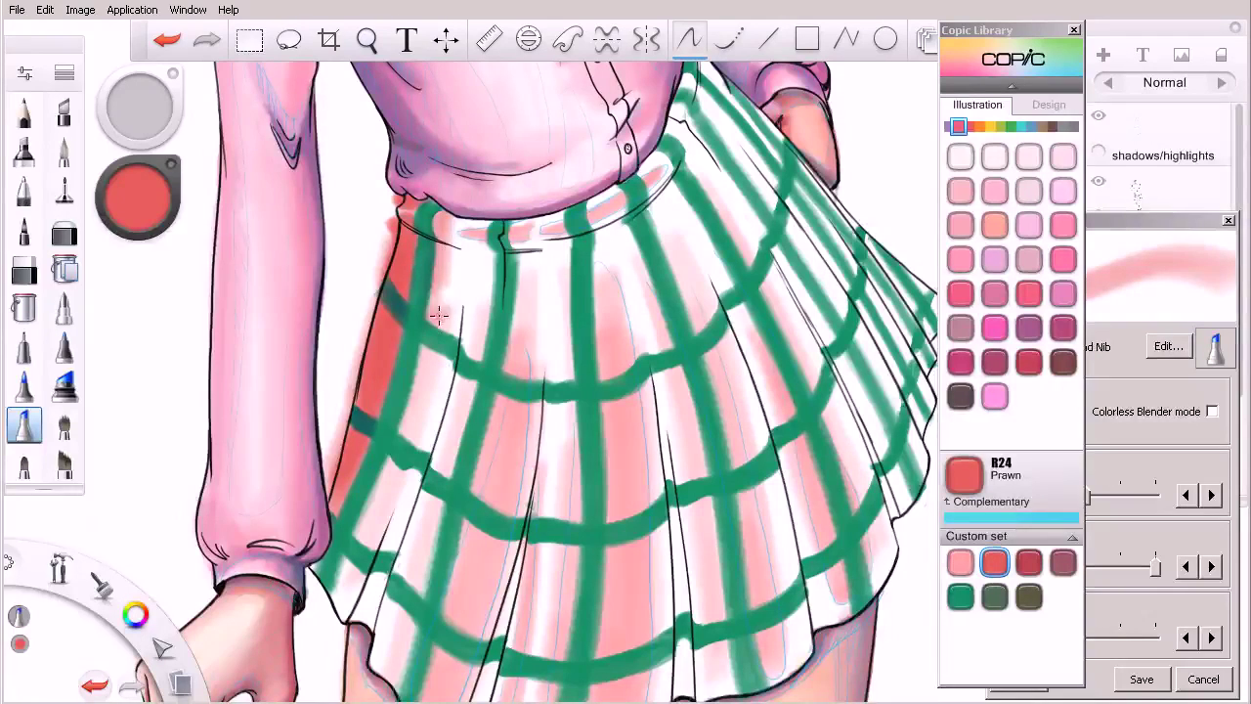
drag(450, 213, 442, 295)
mouse_move(460, 237)
mouse_down()
mouse_move(442, 357)
mouse_move(460, 232)
mouse_move(443, 373)
mouse_up()
mouse_move(430, 225)
mouse_down()
mouse_move(477, 250)
mouse_move(469, 238)
mouse_up()
mouse_move(424, 204)
mouse_down()
mouse_move(454, 227)
mouse_move(425, 213)
mouse_up()
mouse_move(439, 266)
mouse_down()
mouse_move(423, 315)
mouse_move(421, 266)
mouse_move(439, 331)
mouse_move(422, 368)
mouse_up()
key(ctrl+z)
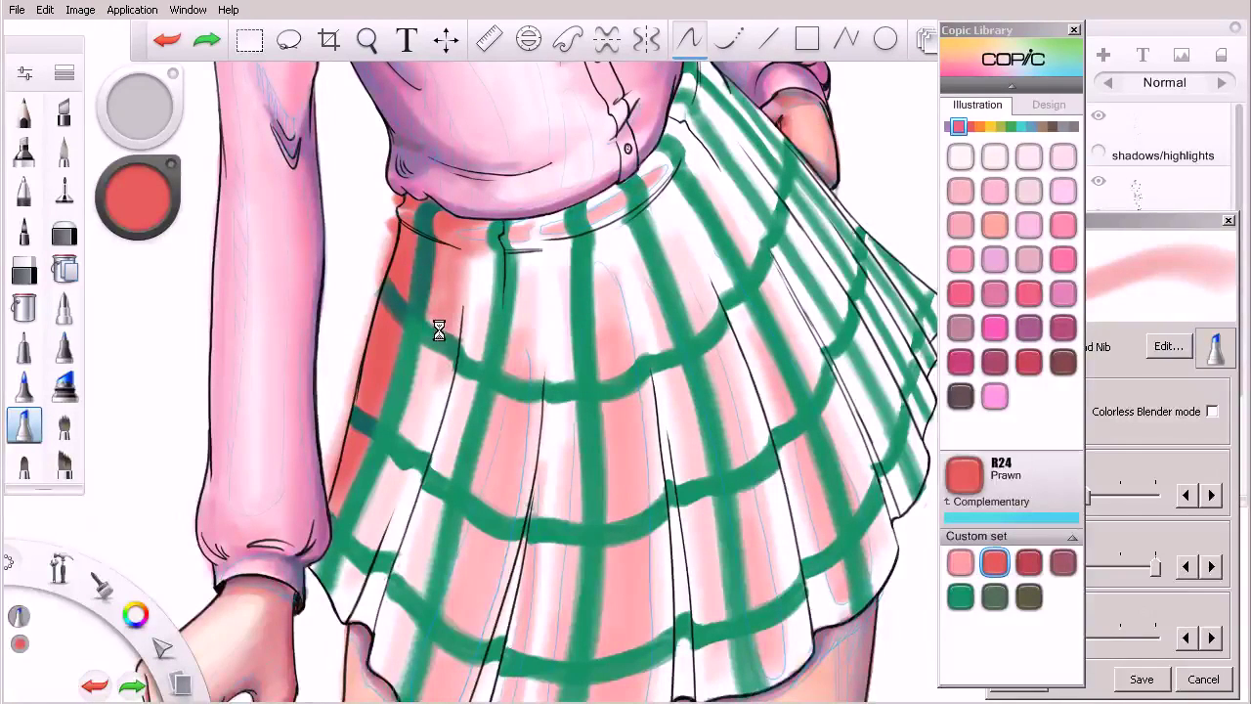
- Set the brush size to 20 and layer Prawn over the upper green stripe crossing near the skirt's left edge
key(bracketleft)
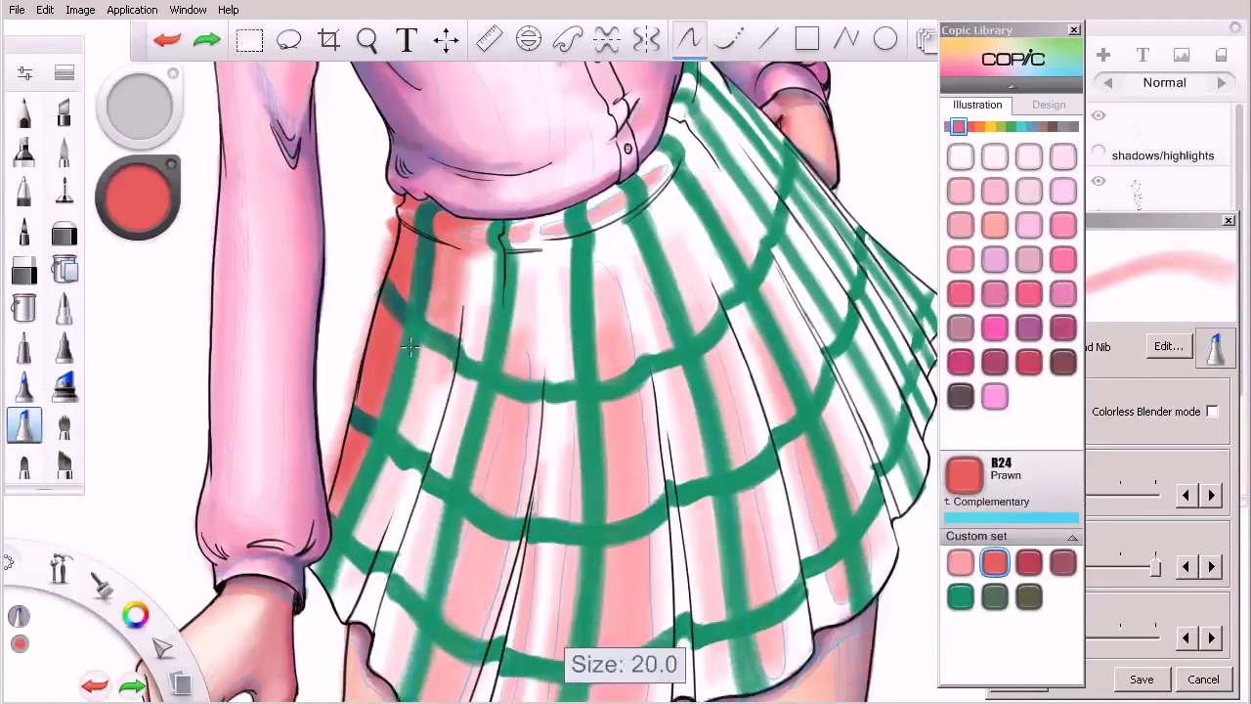
drag(400, 332, 419, 356)
key(ctrl+z)
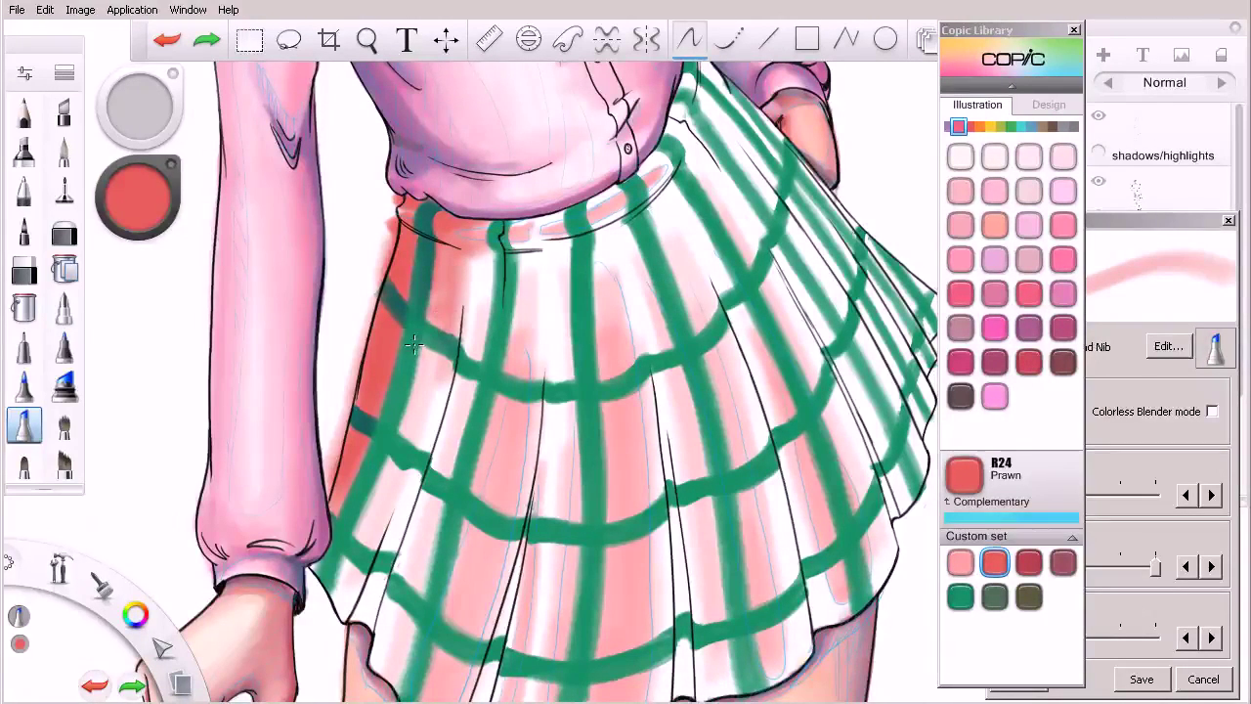
drag(414, 345, 434, 312)
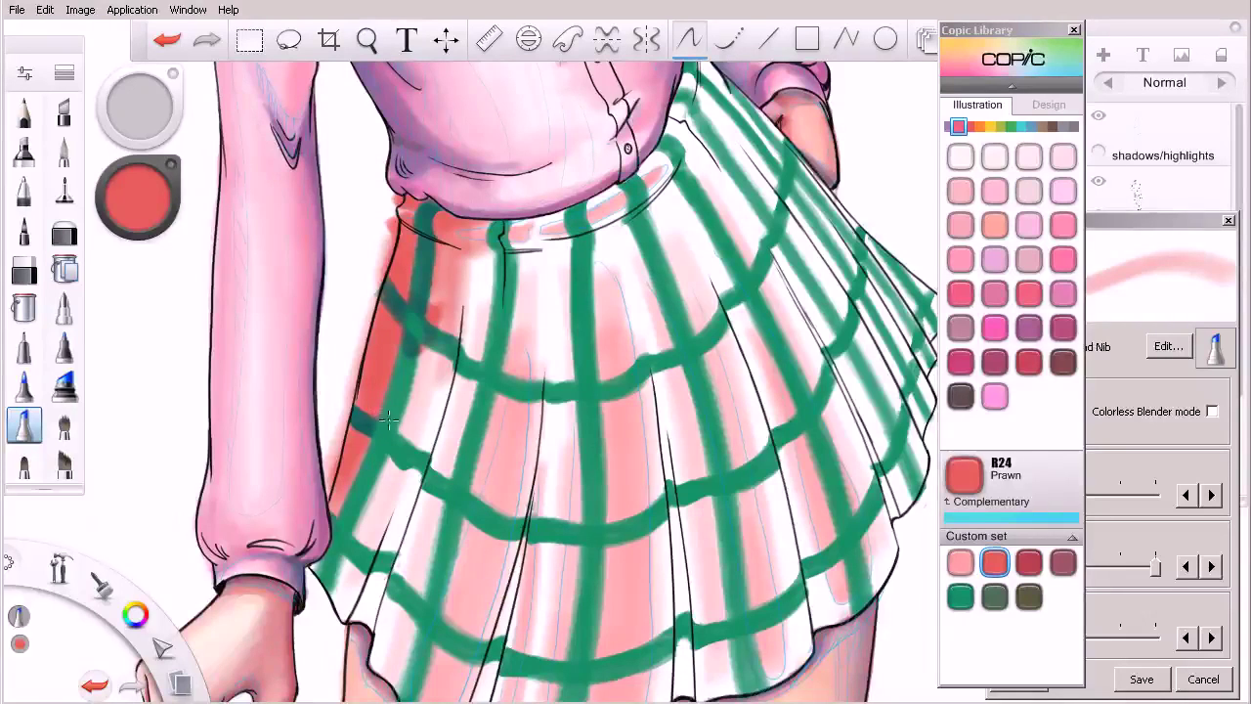
key(ctrl+z)
key(ctrl+y)
- Darken the leftmost vertical green stripe with Prawn down to the hem beside the cuff
mouse_move(405, 358)
mouse_down()
mouse_move(399, 411)
mouse_move(405, 367)
mouse_move(388, 404)
mouse_up()
mouse_move(375, 447)
mouse_down()
mouse_move(338, 516)
mouse_move(375, 464)
mouse_move(352, 516)
mouse_move(377, 459)
mouse_move(347, 523)
mouse_move(345, 564)
mouse_move(369, 560)
mouse_move(337, 565)
mouse_up()
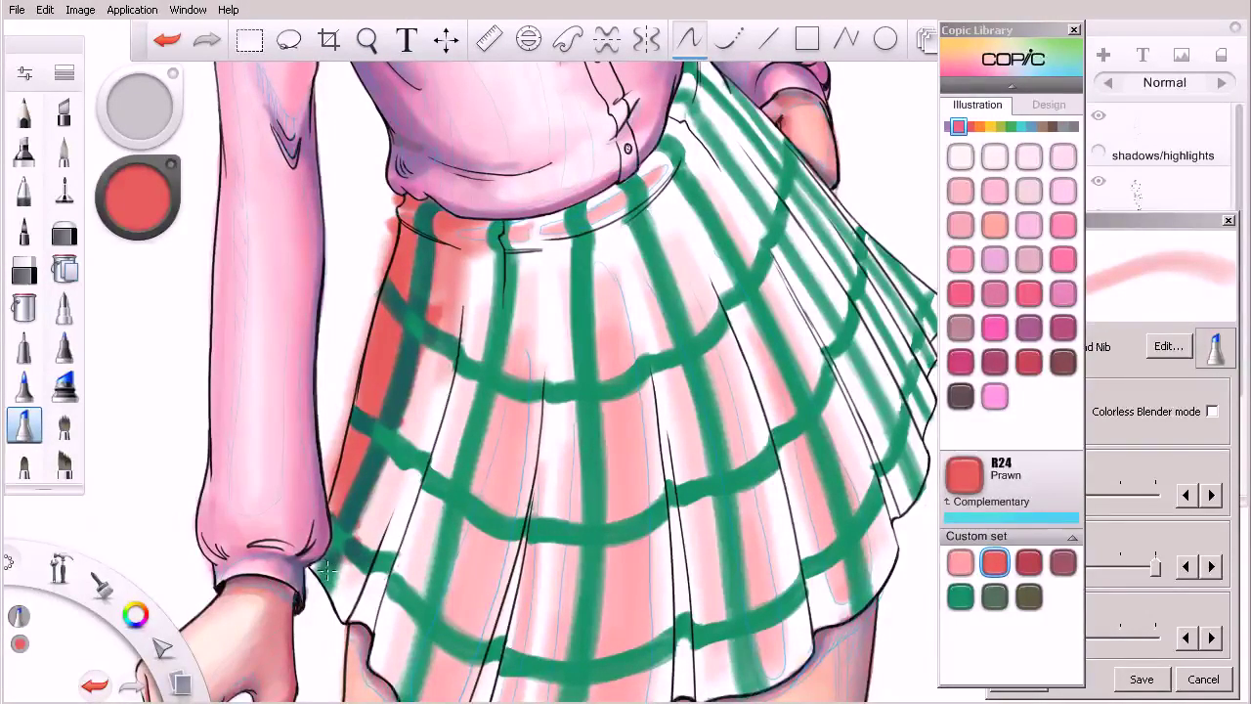
drag(325, 586, 326, 561)
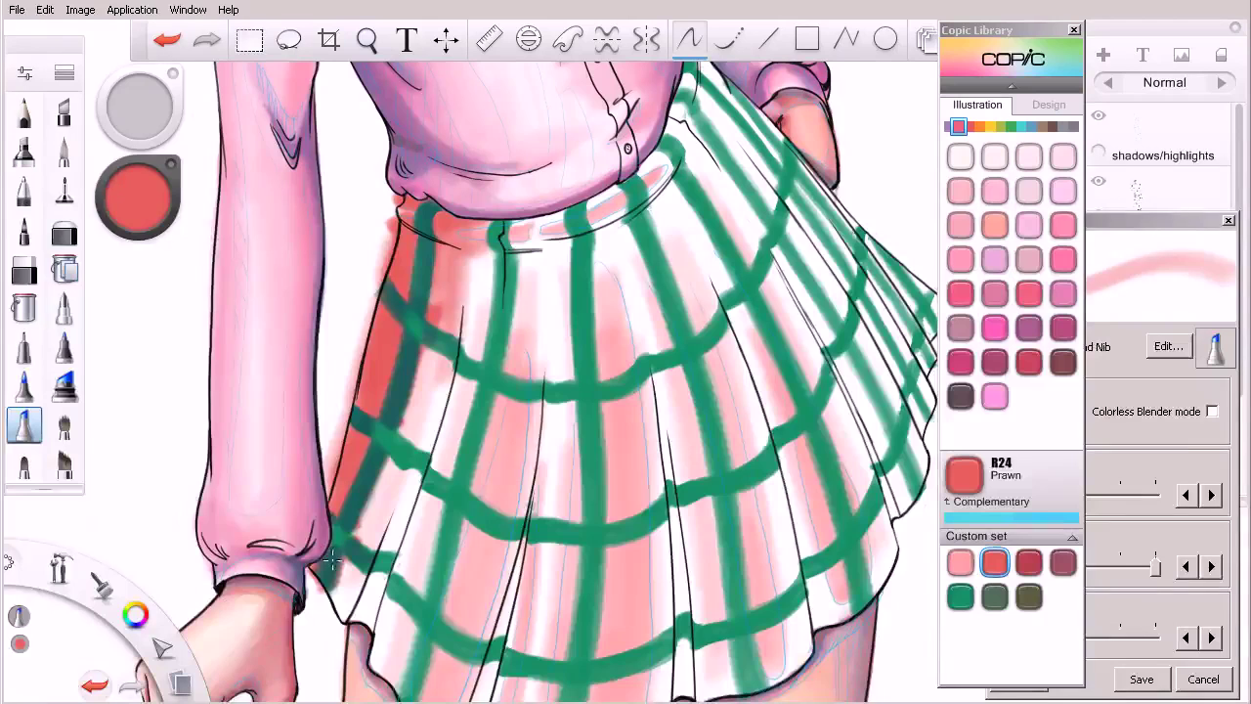
key(ctrl+z)
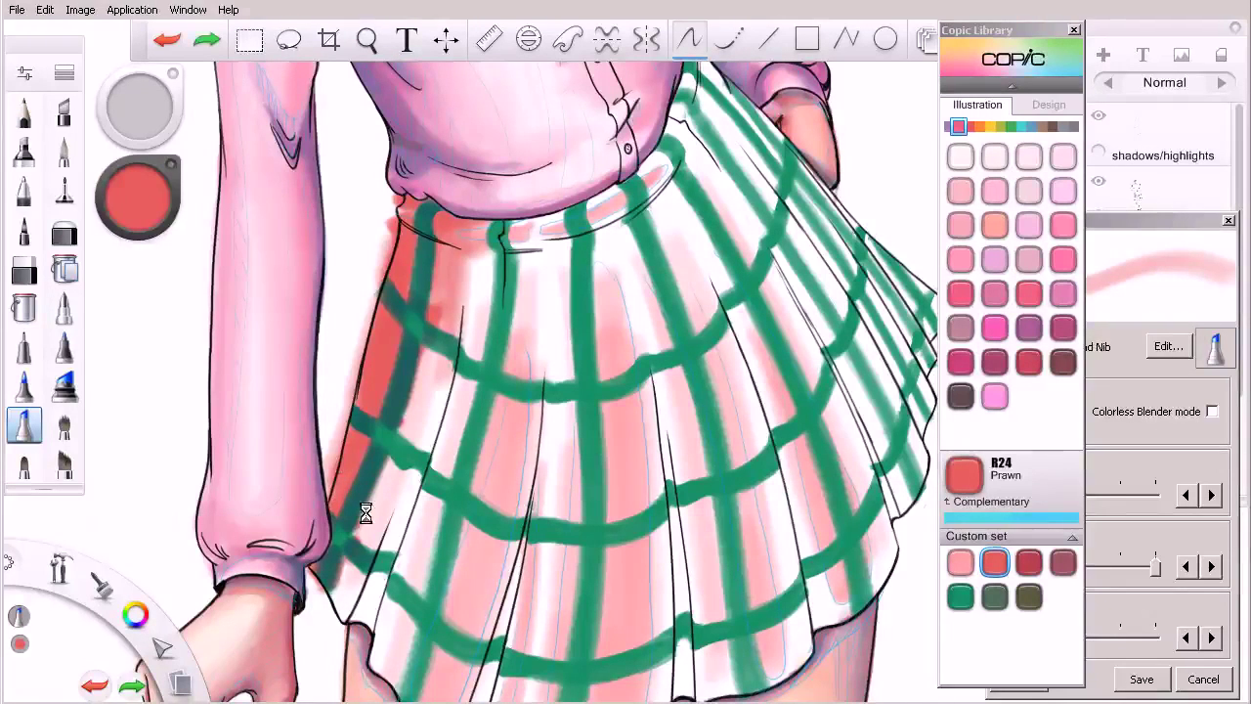
drag(341, 556, 352, 536)
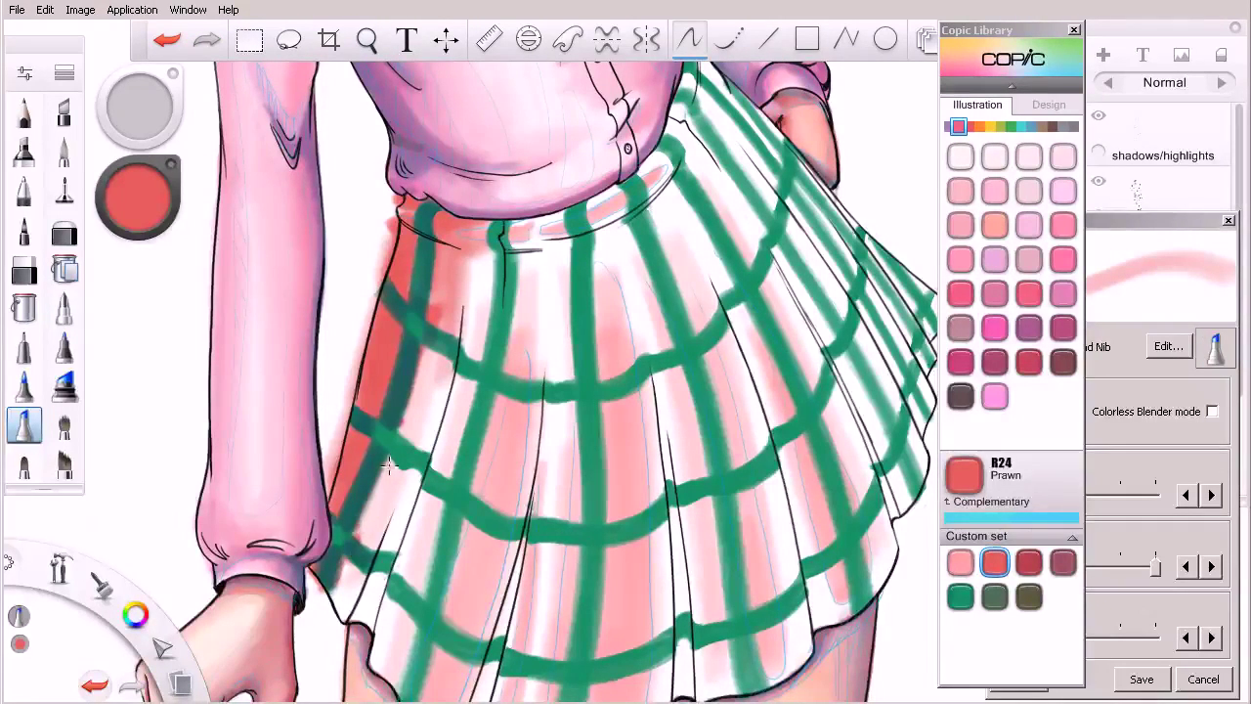
- Add Prawn shadow along the left pleat fold, the adjoining waistband section and the area below it
mouse_move(453, 355)
mouse_down()
mouse_move(352, 616)
mouse_move(409, 494)
mouse_move(451, 340)
mouse_up()
mouse_move(374, 599)
mouse_down()
mouse_move(435, 400)
mouse_move(367, 621)
mouse_move(373, 580)
mouse_move(403, 533)
mouse_move(430, 410)
mouse_move(373, 634)
mouse_up()
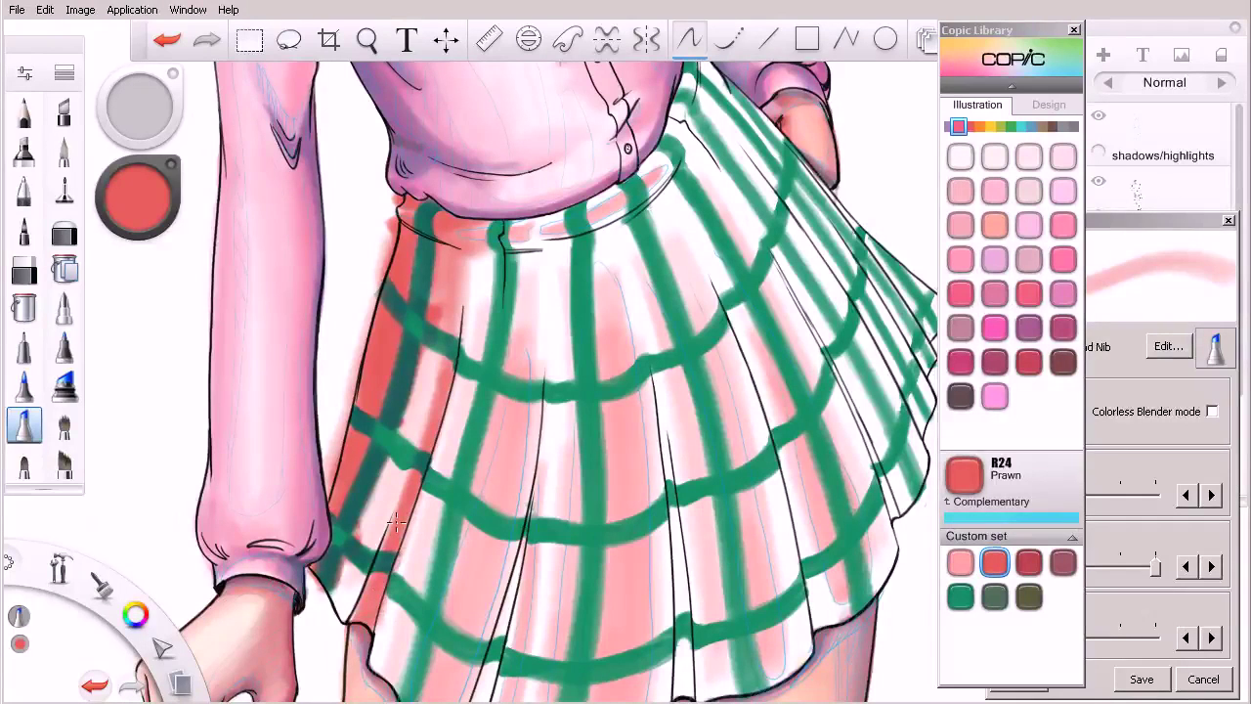
mouse_move(479, 252)
mouse_down()
mouse_move(465, 334)
mouse_move(481, 231)
mouse_up()
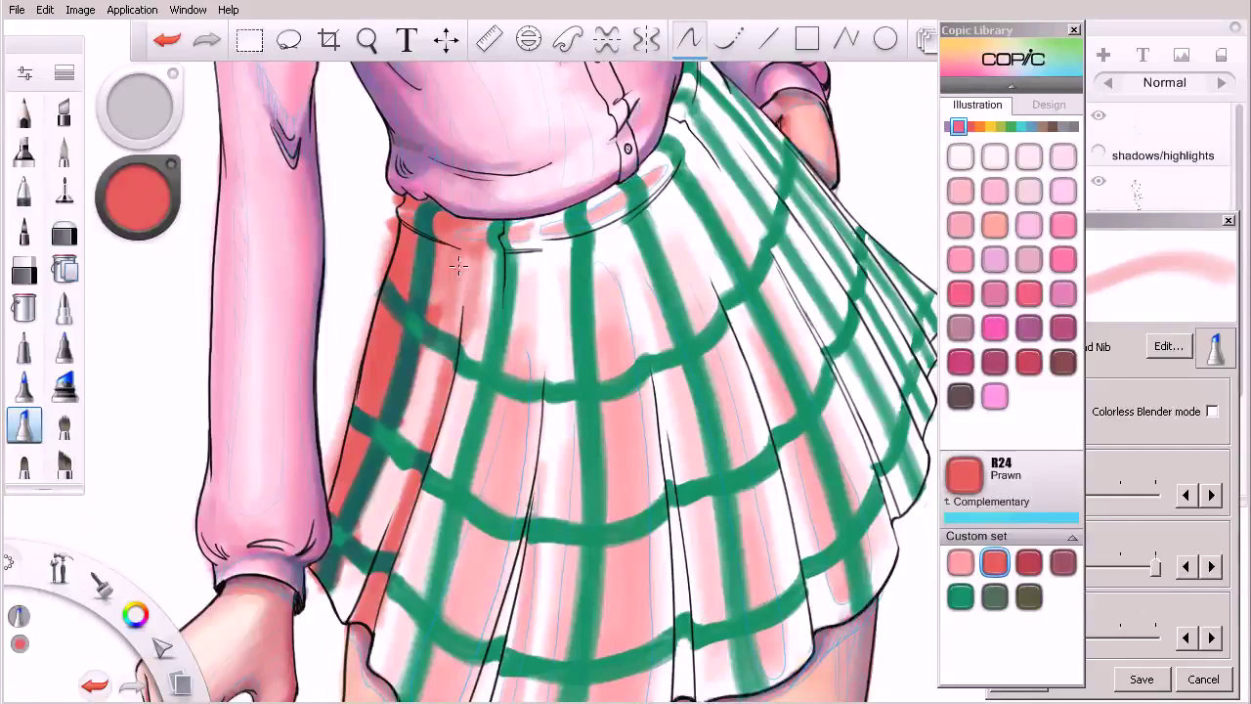
mouse_move(457, 360)
mouse_down()
mouse_move(447, 253)
mouse_move(434, 293)
mouse_move(456, 318)
mouse_move(484, 244)
mouse_move(469, 385)
mouse_move(479, 282)
mouse_up()
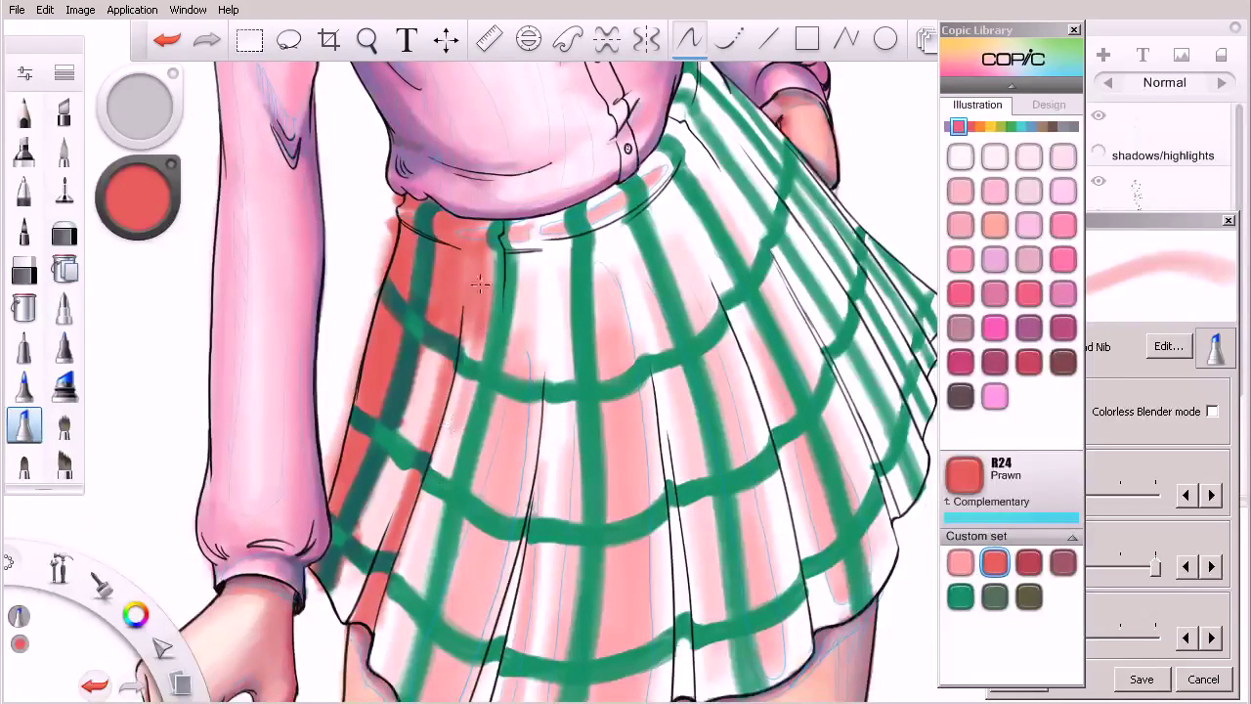
- Deepen the Prawn shadow along the left pleat fold from the upper green band down to the hem
key(space)
drag(471, 563, 462, 566)
drag(480, 610, 483, 510)
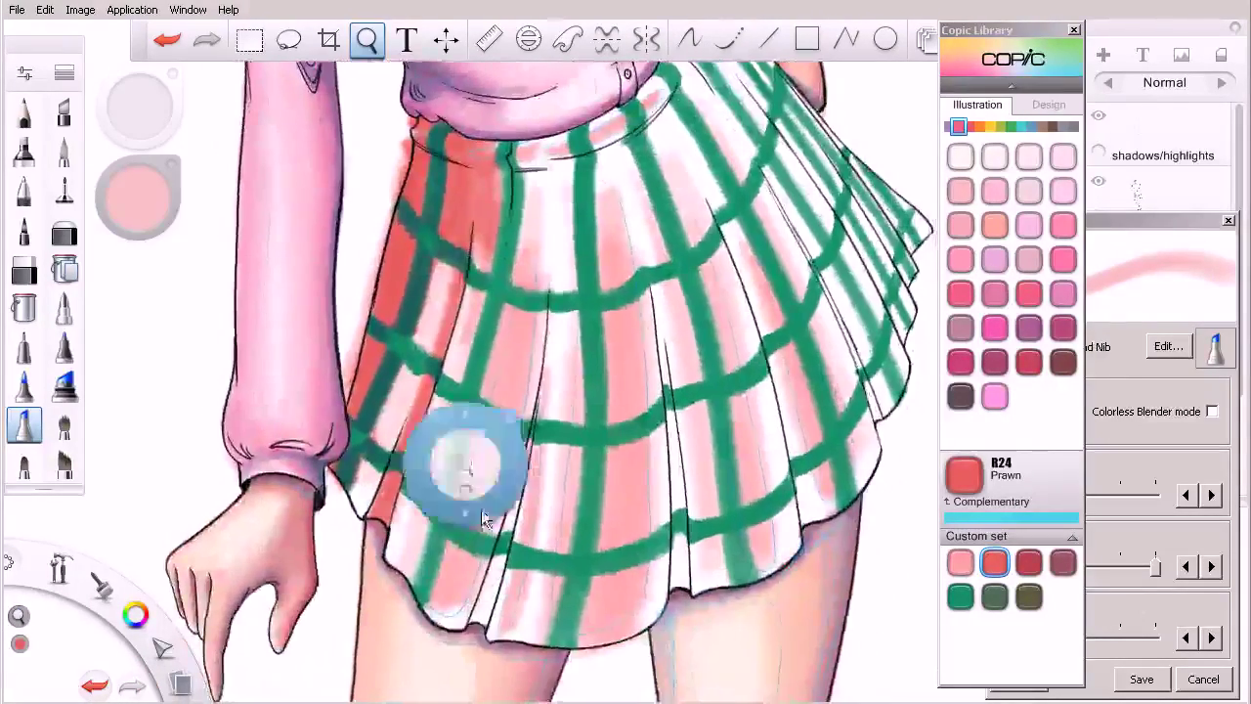
mouse_move(473, 274)
mouse_down()
mouse_move(425, 443)
mouse_move(441, 389)
mouse_up()
mouse_move(473, 266)
mouse_down()
mouse_move(400, 511)
mouse_move(477, 252)
mouse_move(394, 579)
mouse_move(467, 302)
mouse_move(396, 569)
mouse_up()
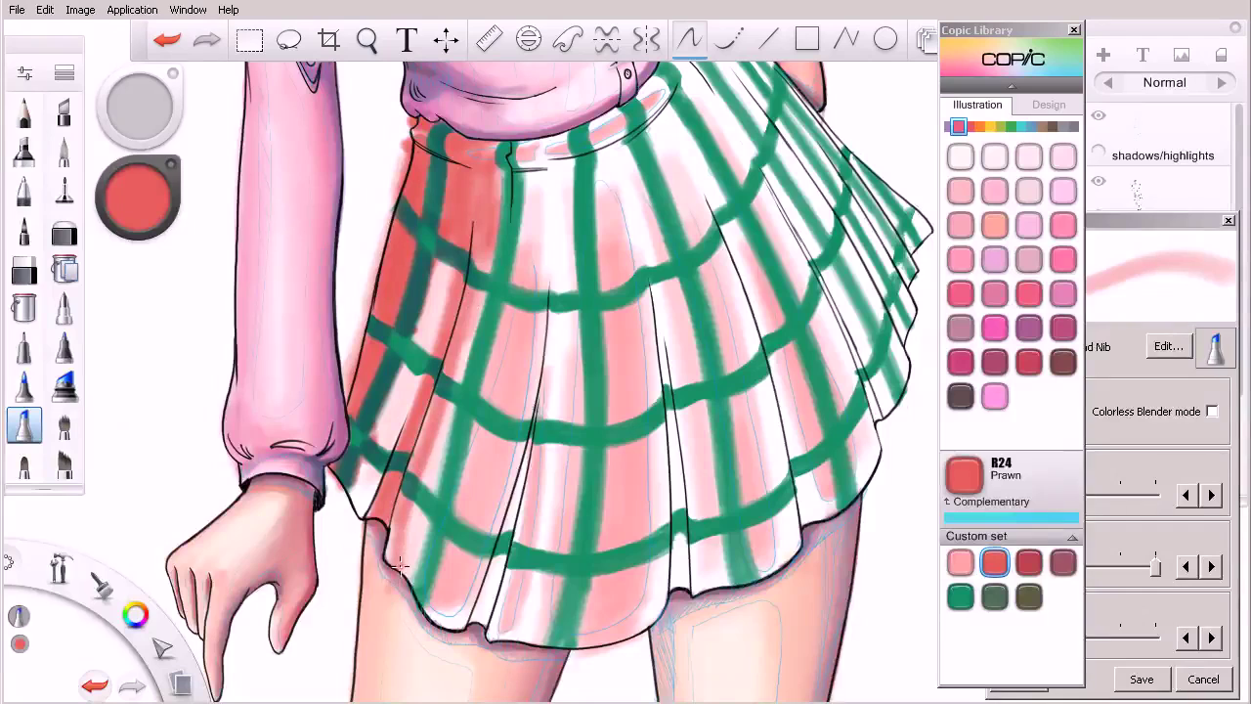
drag(479, 269, 387, 572)
drag(467, 299, 448, 344)
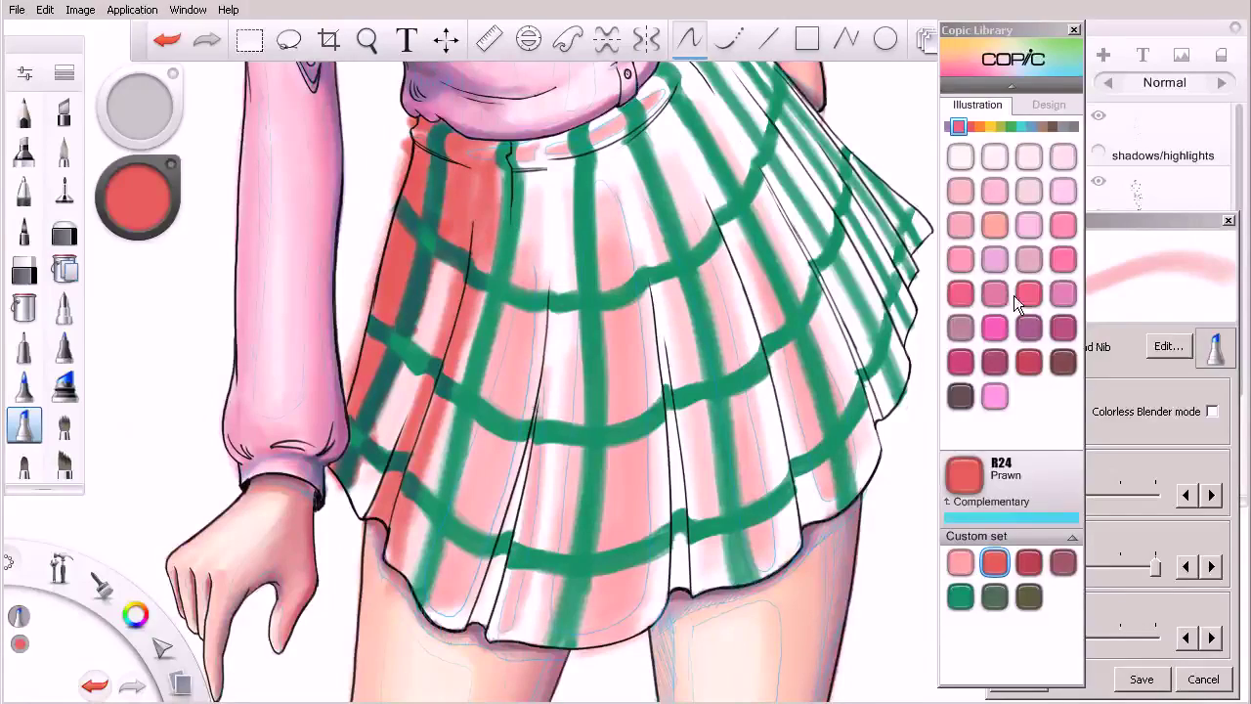
- Enable Colorless Blender mode, set the brush size to 10, and try blending the waistband's shaded left section
click(1167, 415)
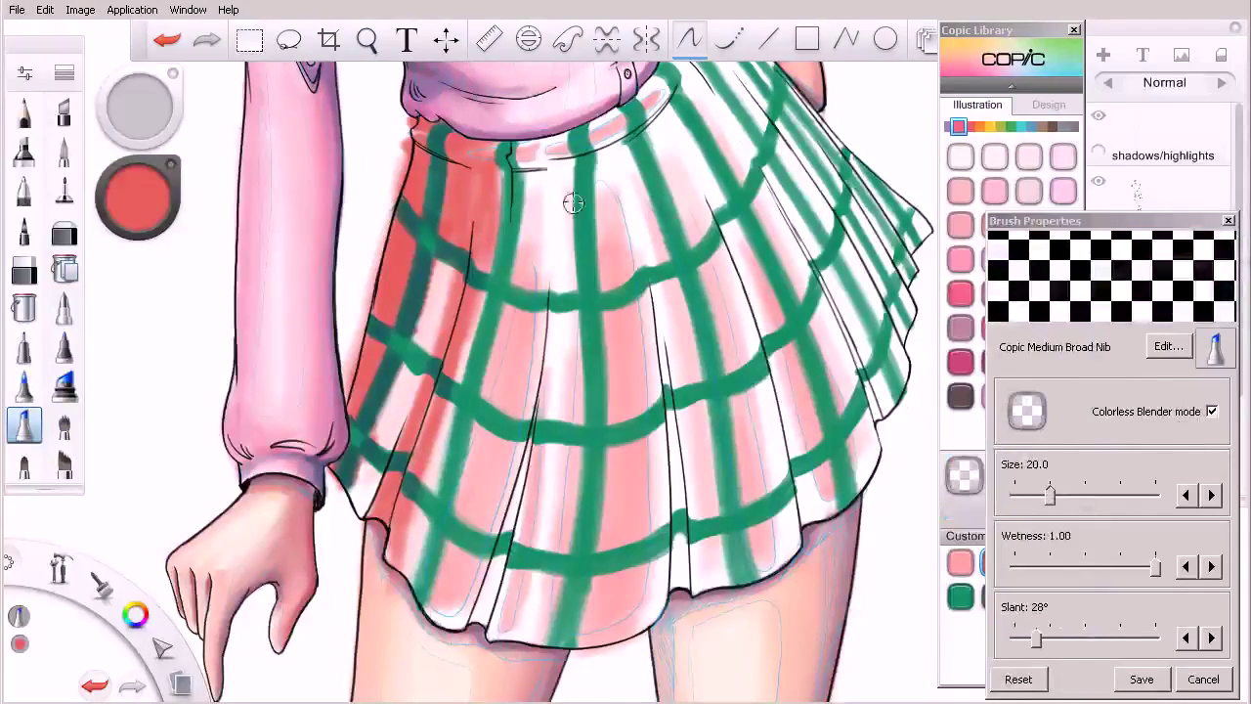
scroll(573, 202, up, 3)
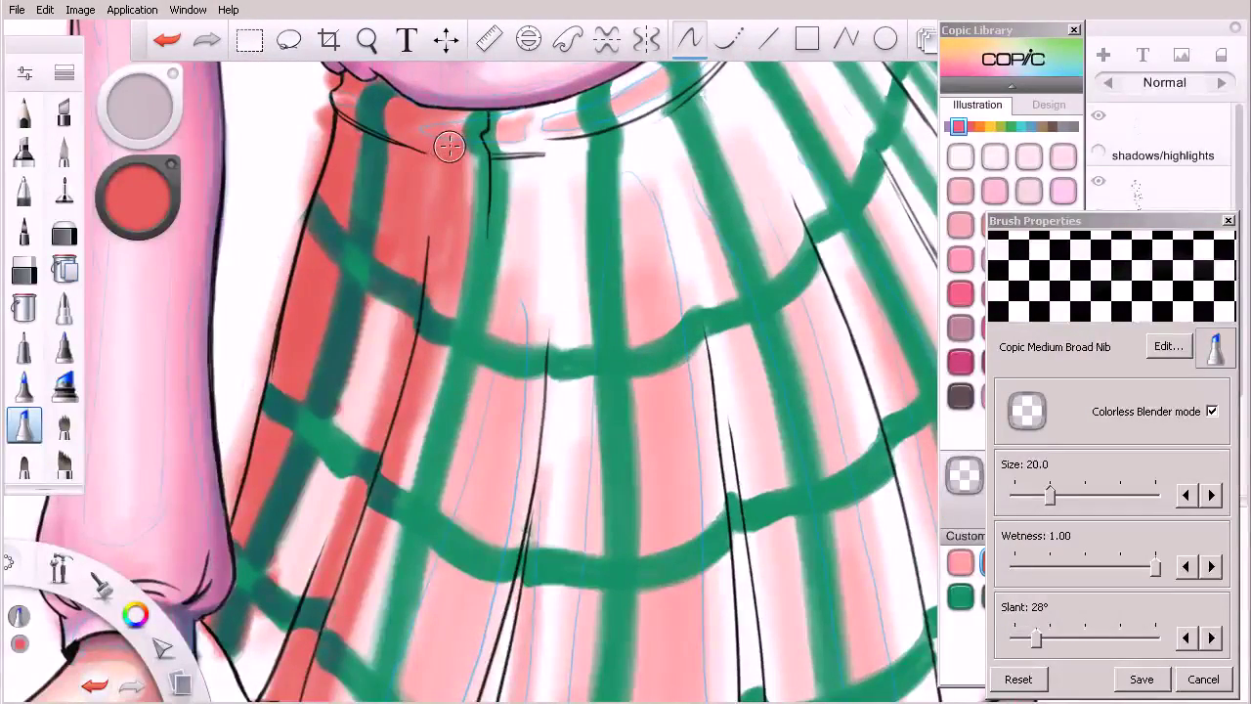
key([)
key([)
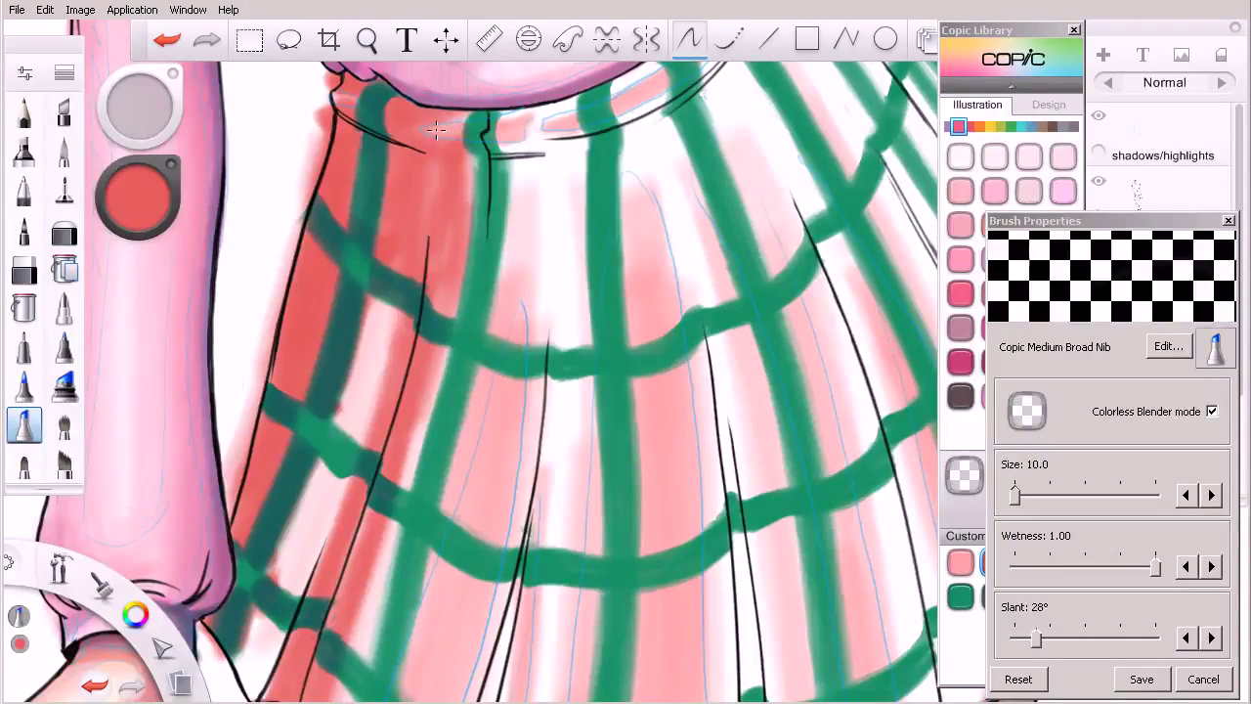
drag(425, 118, 455, 117)
key(ctrl+z)
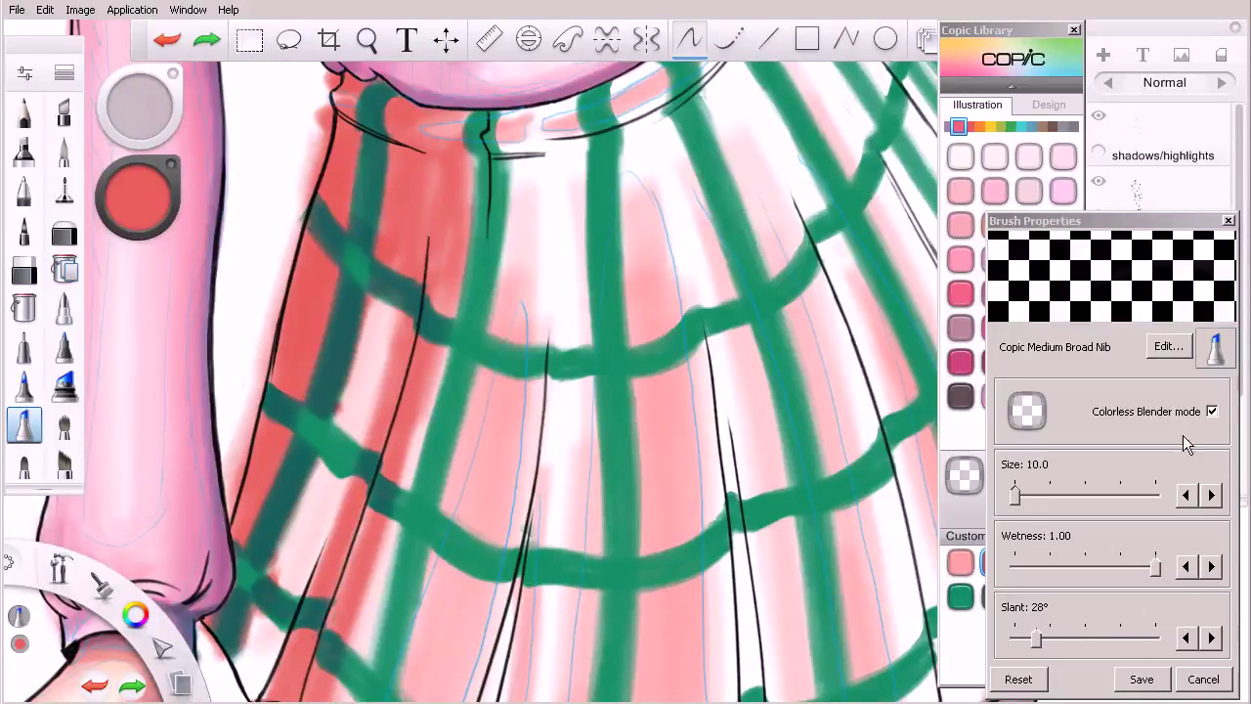
- Disable Colorless Blender mode, set the brush size to 15, and shade the waistband on both sides of the third vertical stripe with Prawn
click(1212, 411)
mouse_move(464, 168)
mouse_down()
mouse_move(458, 248)
mouse_move(472, 172)
mouse_move(451, 150)
mouse_move(514, 152)
mouse_move(456, 145)
mouse_move(490, 150)
mouse_move(462, 166)
mouse_move(491, 175)
mouse_move(471, 185)
mouse_move(516, 263)
mouse_move(487, 280)
mouse_move(530, 242)
mouse_move(493, 183)
mouse_move(473, 291)
mouse_move(496, 177)
mouse_move(519, 161)
mouse_move(518, 178)
mouse_move(517, 147)
mouse_move(532, 136)
mouse_move(538, 154)
mouse_move(527, 174)
mouse_move(536, 110)
mouse_move(536, 147)
mouse_move(518, 146)
mouse_move(589, 134)
mouse_move(507, 114)
mouse_move(540, 109)
mouse_move(474, 116)
mouse_move(547, 102)
mouse_move(446, 111)
mouse_move(483, 110)
mouse_up()
key(bracketright)
key(bracketright)
key(bracketright)
key(bracketleft)
key(bracketleft)
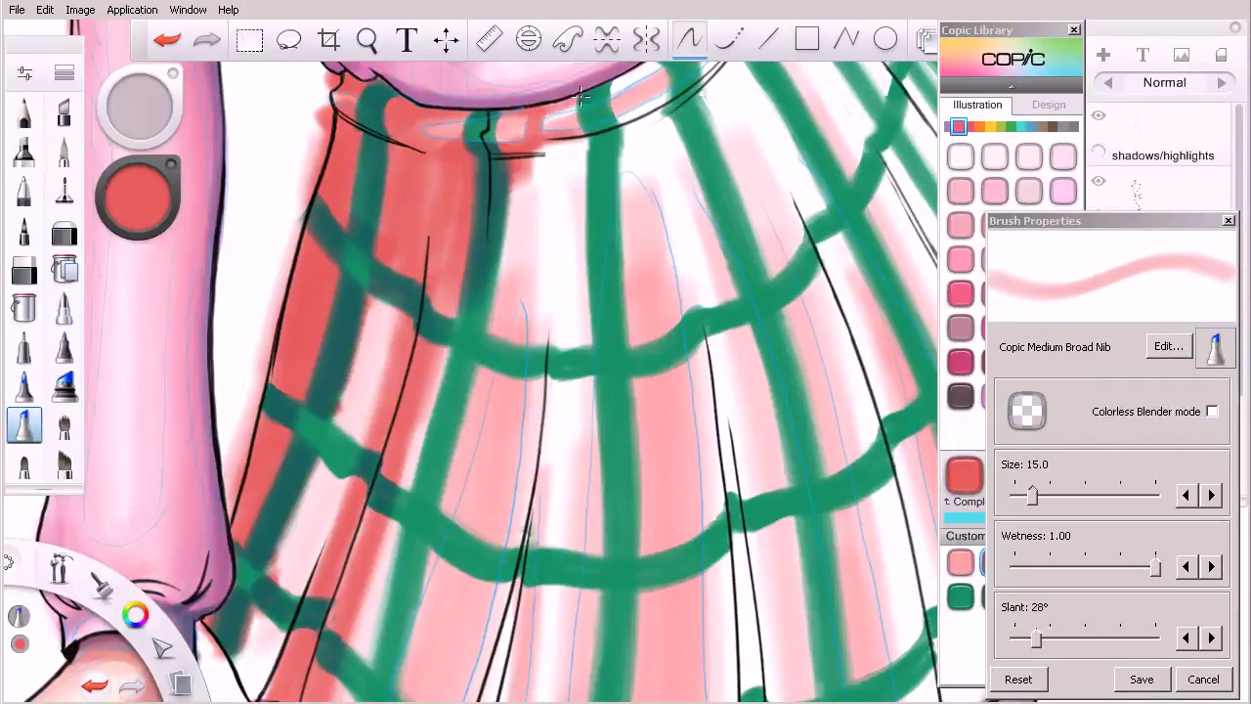
mouse_move(644, 68)
mouse_down()
mouse_move(587, 97)
mouse_move(654, 65)
mouse_move(547, 144)
mouse_up()
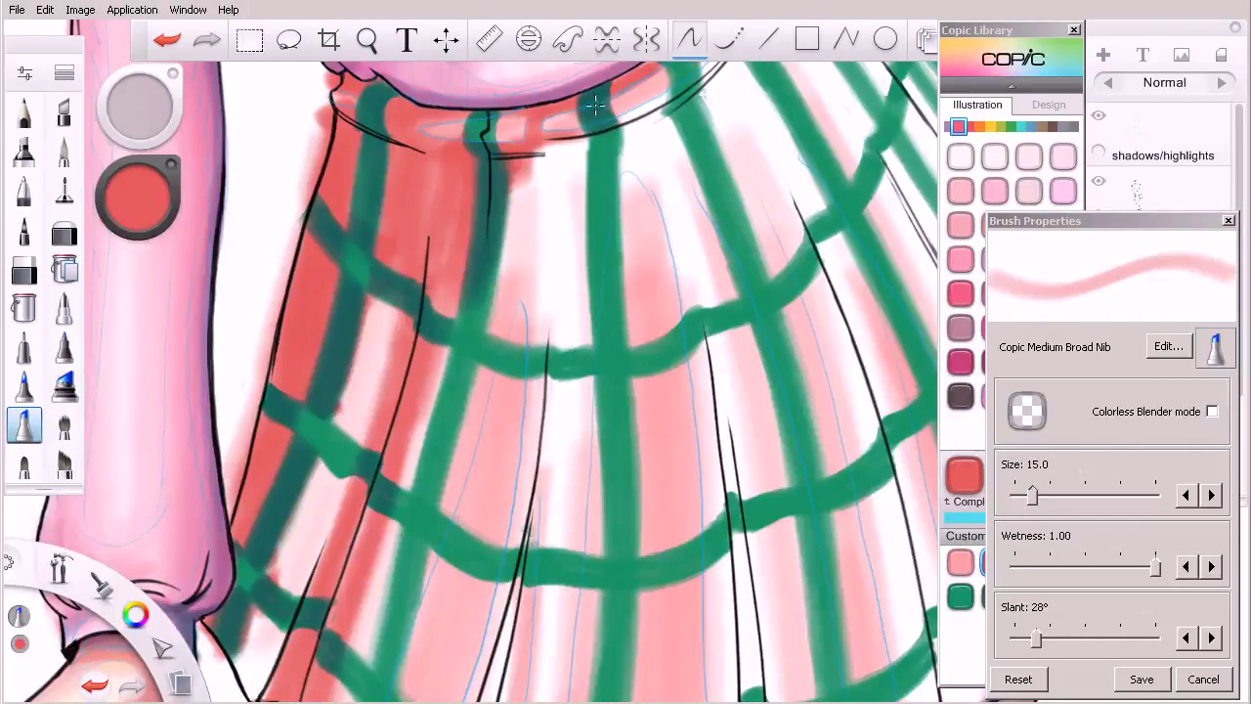
- Darken the third vertical green stripe with Prawn from the waistband down to the upper horizontal band
drag(610, 134, 613, 354)
mouse_move(605, 256)
mouse_down()
mouse_move(605, 301)
mouse_move(604, 154)
mouse_up()
key(ctrl+z)
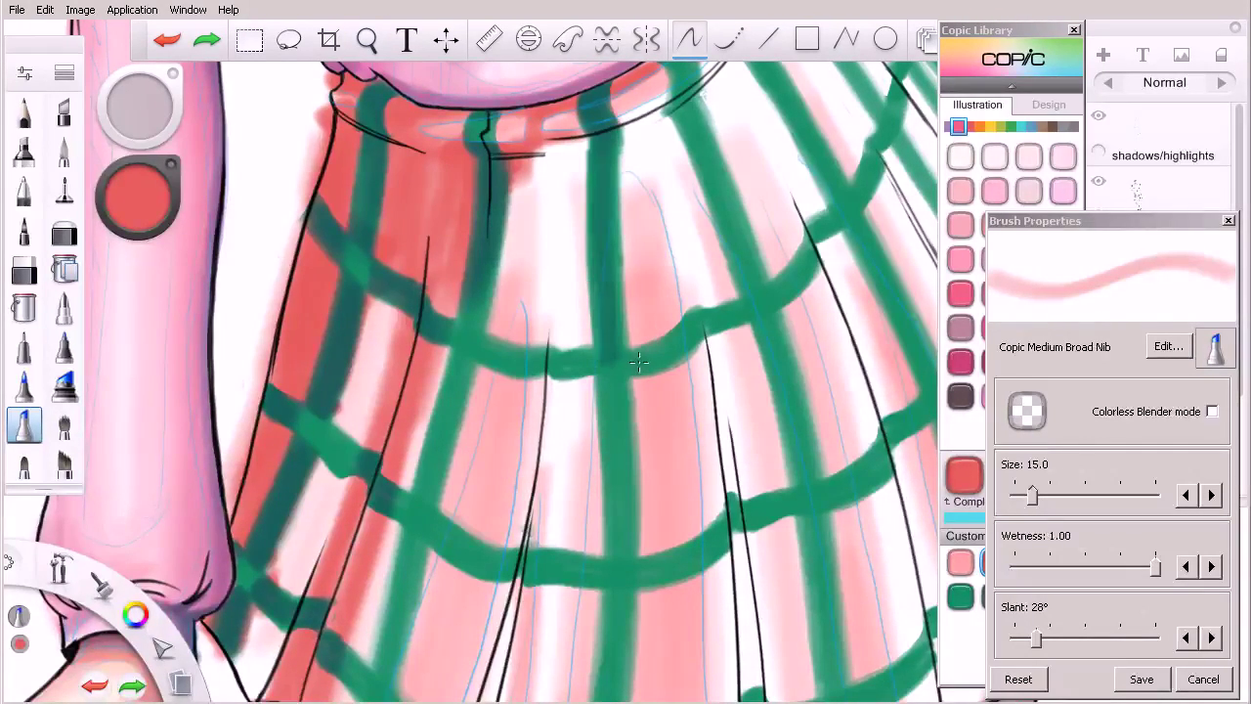
drag(610, 299, 611, 344)
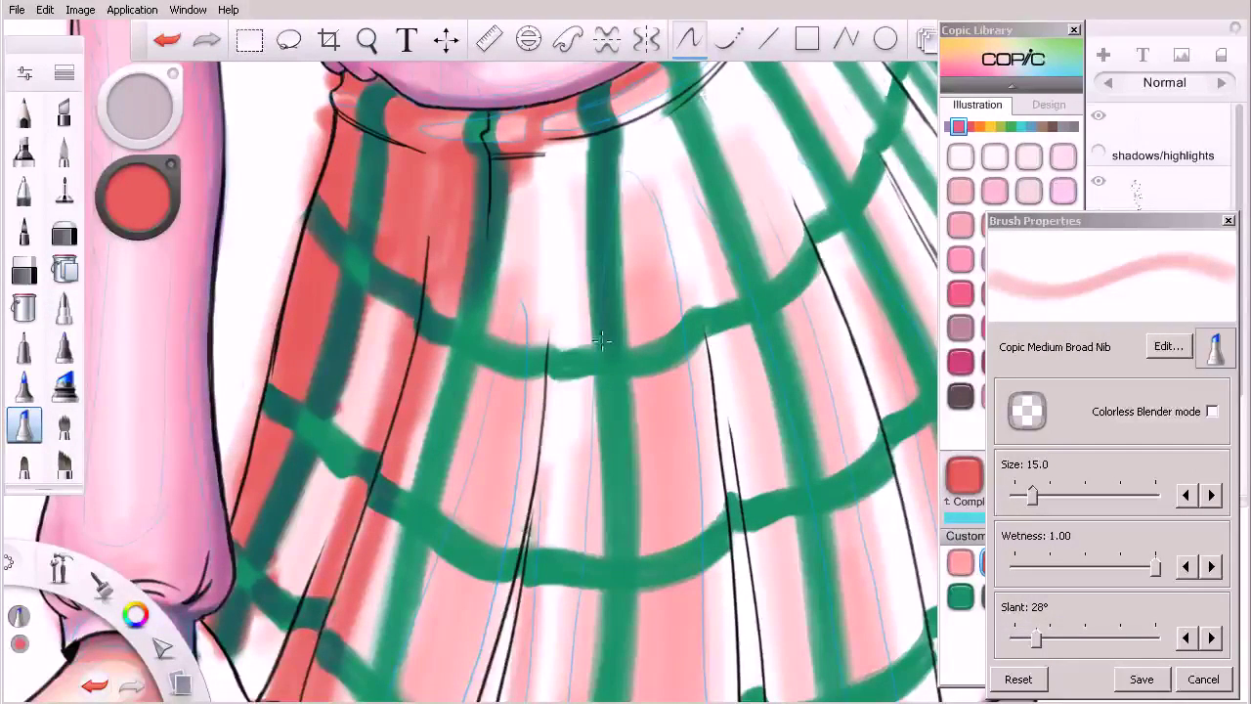
mouse_move(598, 282)
mouse_down()
mouse_move(603, 323)
mouse_move(615, 296)
mouse_move(617, 313)
mouse_move(602, 159)
mouse_up()
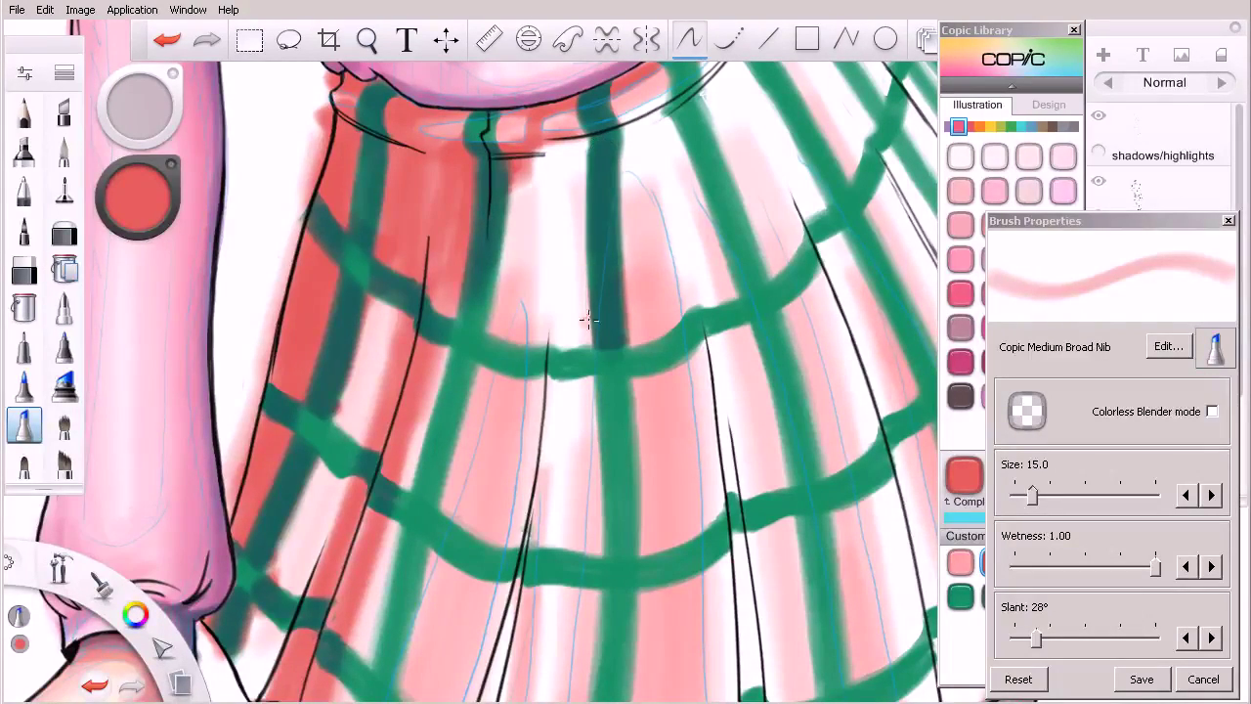
- Fill the panel between the second and third vertical stripes, above the upper green band, with a larger Prawn brush
scroll(589, 319, down, 2)
drag(578, 168, 576, 341)
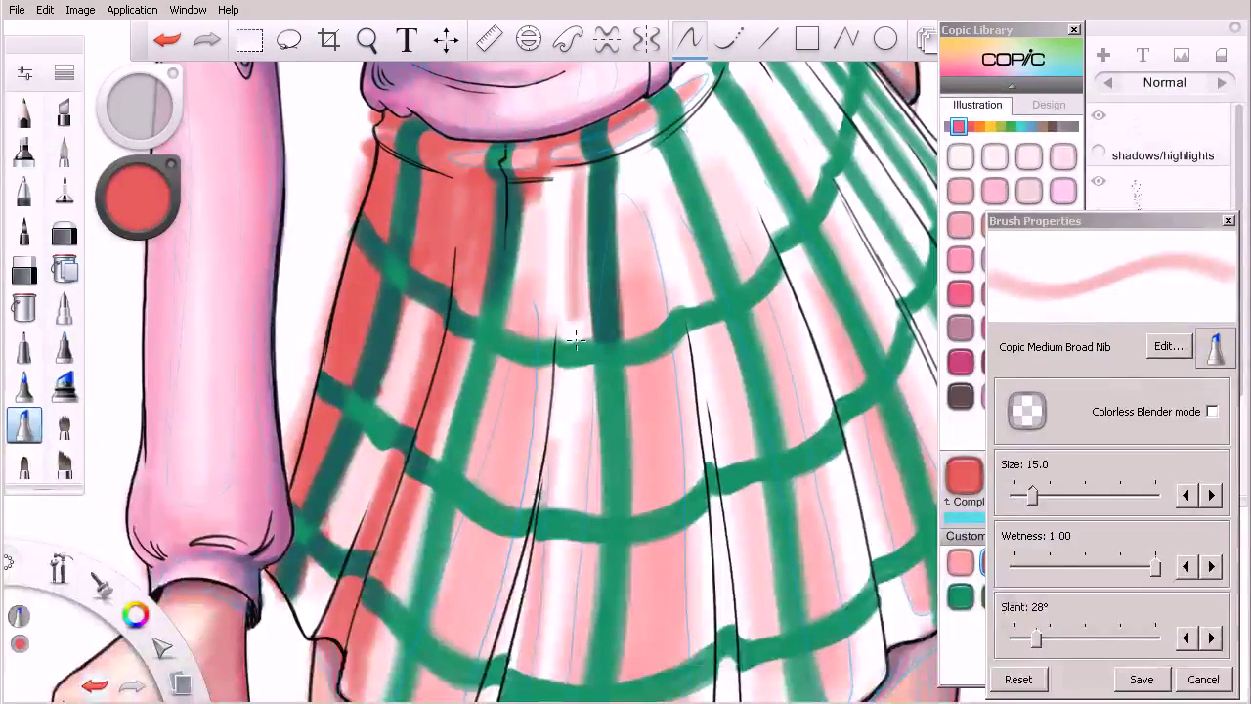
key(bracketright)
key(bracketright)
key(bracketright)
mouse_move(571, 176)
mouse_down()
mouse_move(574, 332)
mouse_move(568, 173)
mouse_move(562, 185)
mouse_move(555, 176)
mouse_move(548, 244)
mouse_move(543, 186)
mouse_move(534, 230)
mouse_move(538, 184)
mouse_move(534, 297)
mouse_up()
drag(538, 196, 543, 305)
drag(570, 172, 573, 319)
drag(568, 236, 568, 413)
- Set the brush size to 20 and shade the right side of the central pleat fold between the upper and middle bands
key(bracketleft)
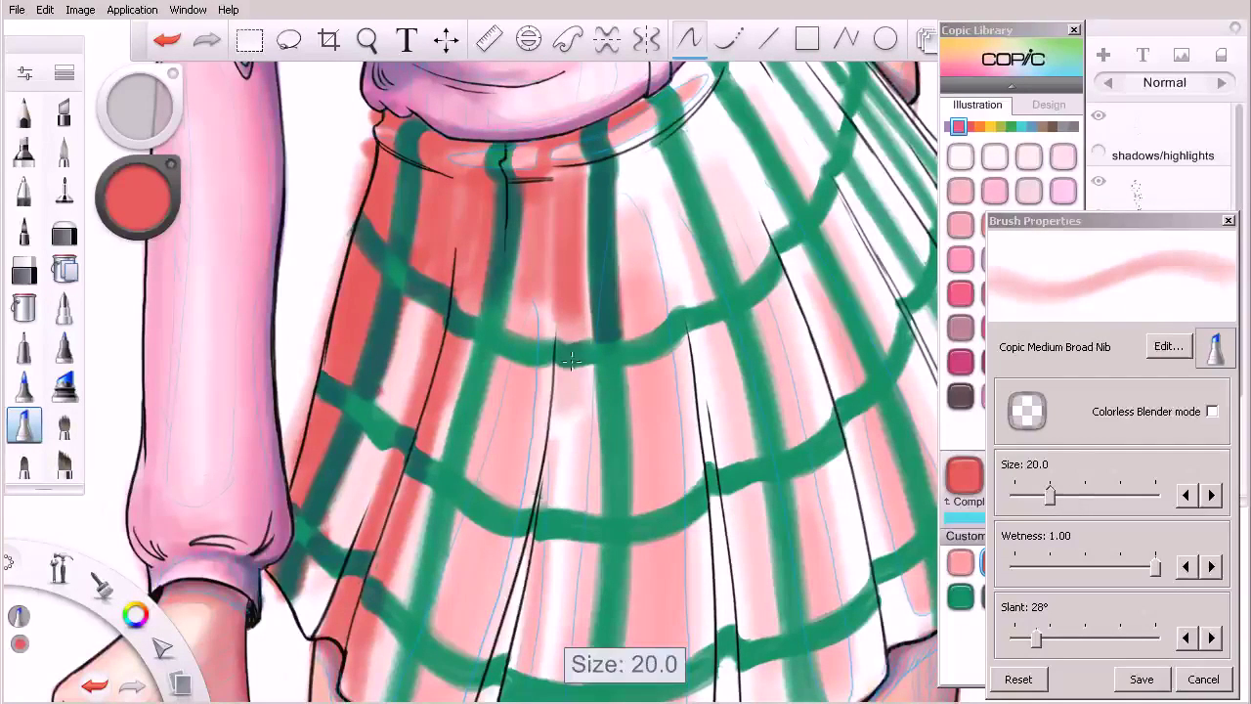
mouse_move(572, 365)
mouse_down()
mouse_move(573, 477)
mouse_move(589, 436)
mouse_move(559, 540)
mouse_up()
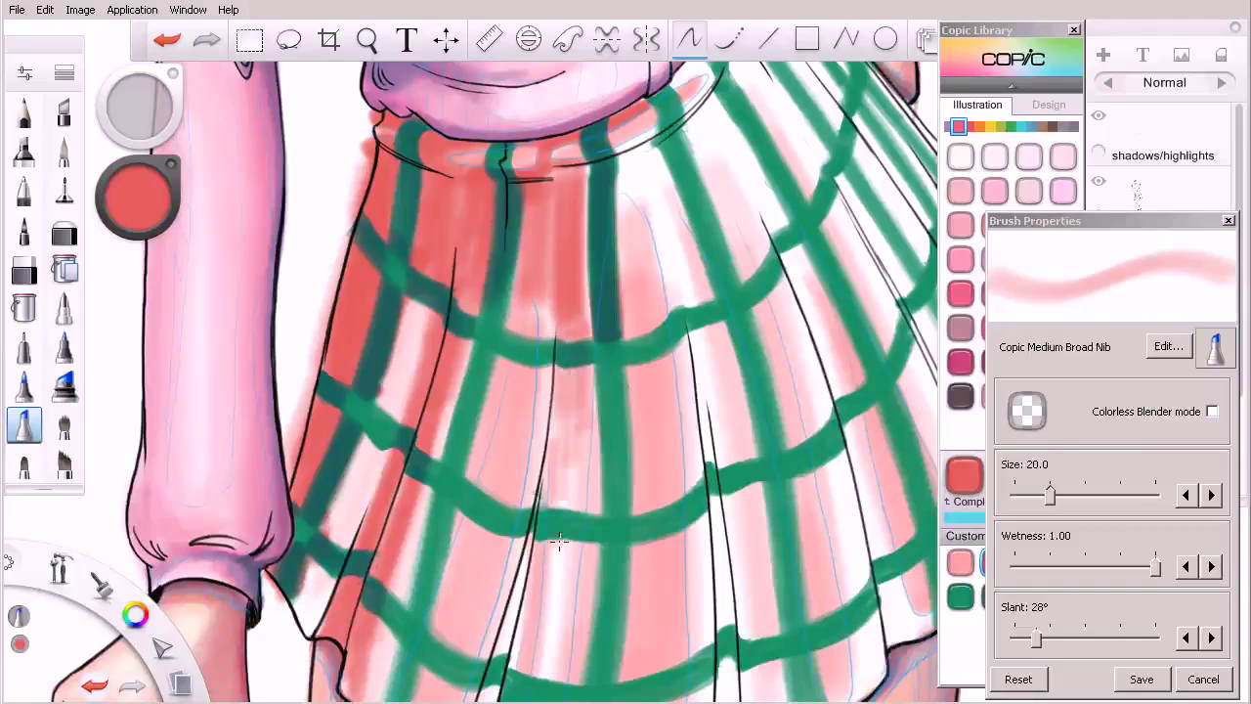
drag(573, 366, 561, 515)
mouse_move(554, 285)
mouse_down()
mouse_move(542, 461)
mouse_move(540, 430)
mouse_up()
- Add Prawn shadow along the right edge of the second vertical stripe, from above the upper band toward the middle band
drag(518, 270, 472, 454)
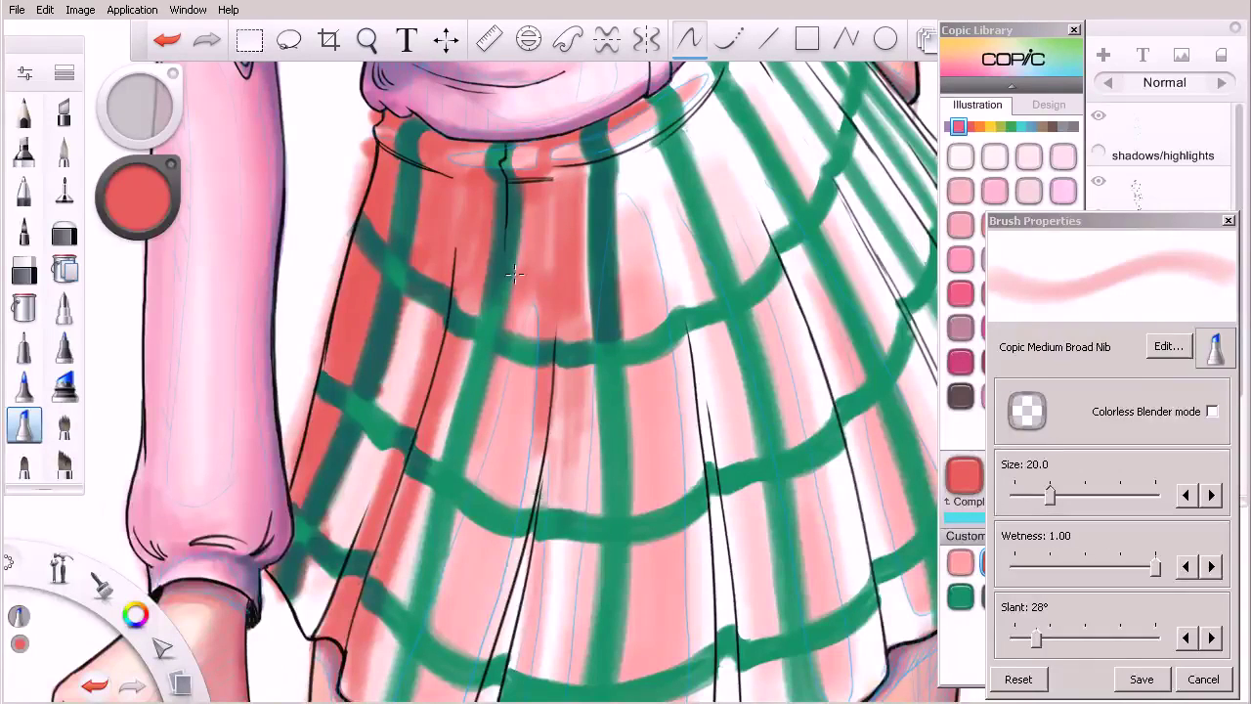
key(ctrl+z)
drag(526, 262, 484, 425)
drag(521, 284, 477, 460)
drag(498, 362, 479, 437)
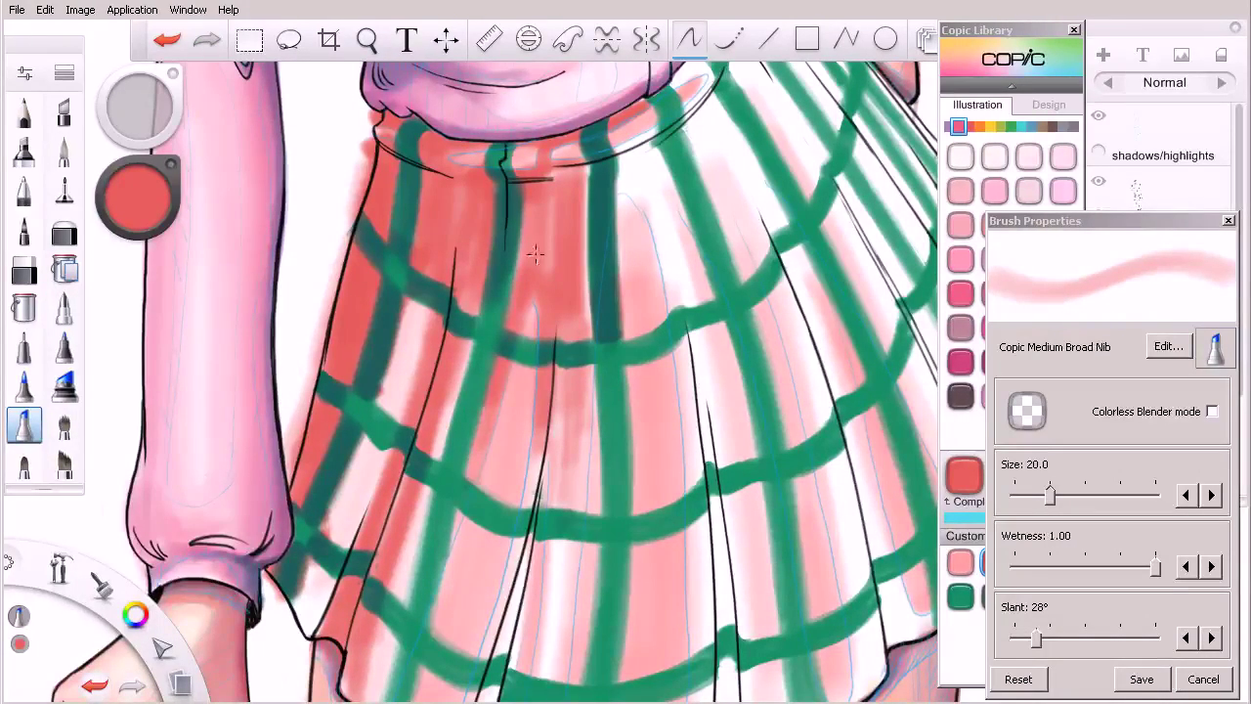
- Shade the left edge of the central pleat fold and darken the upper green band between the second and third stripes
drag(548, 367, 533, 508)
drag(533, 460, 528, 510)
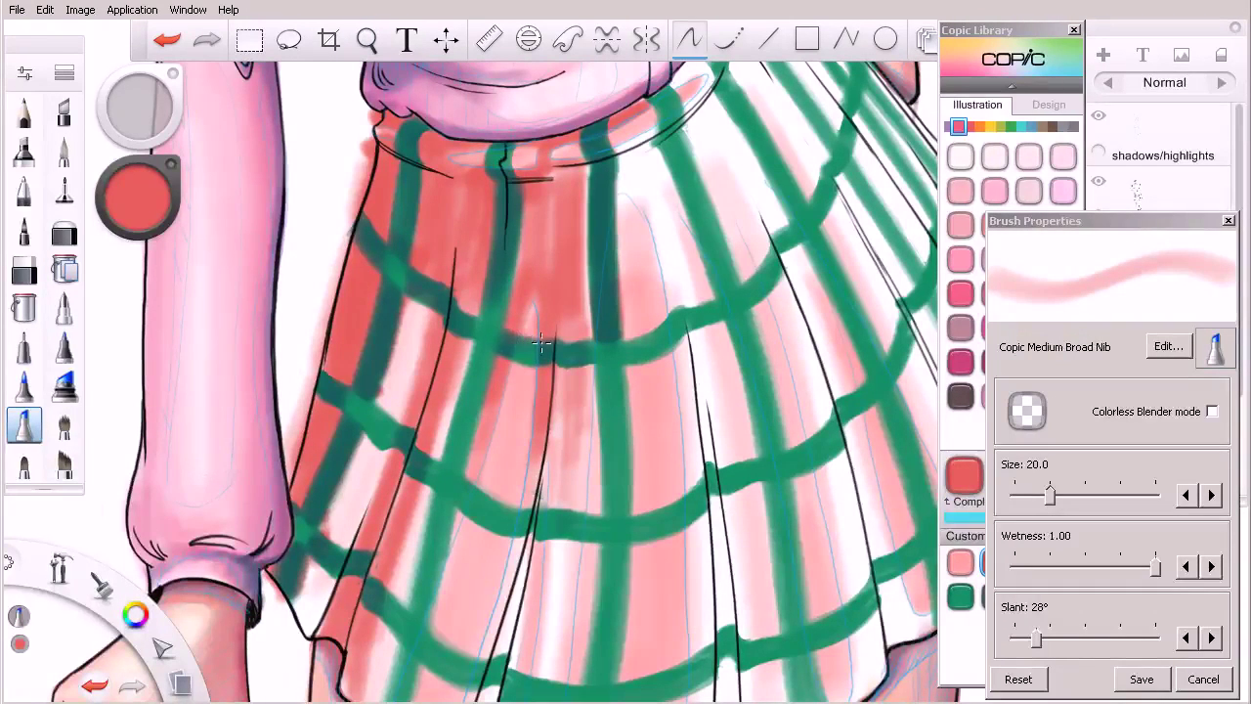
drag(535, 363, 516, 349)
drag(511, 260, 499, 292)
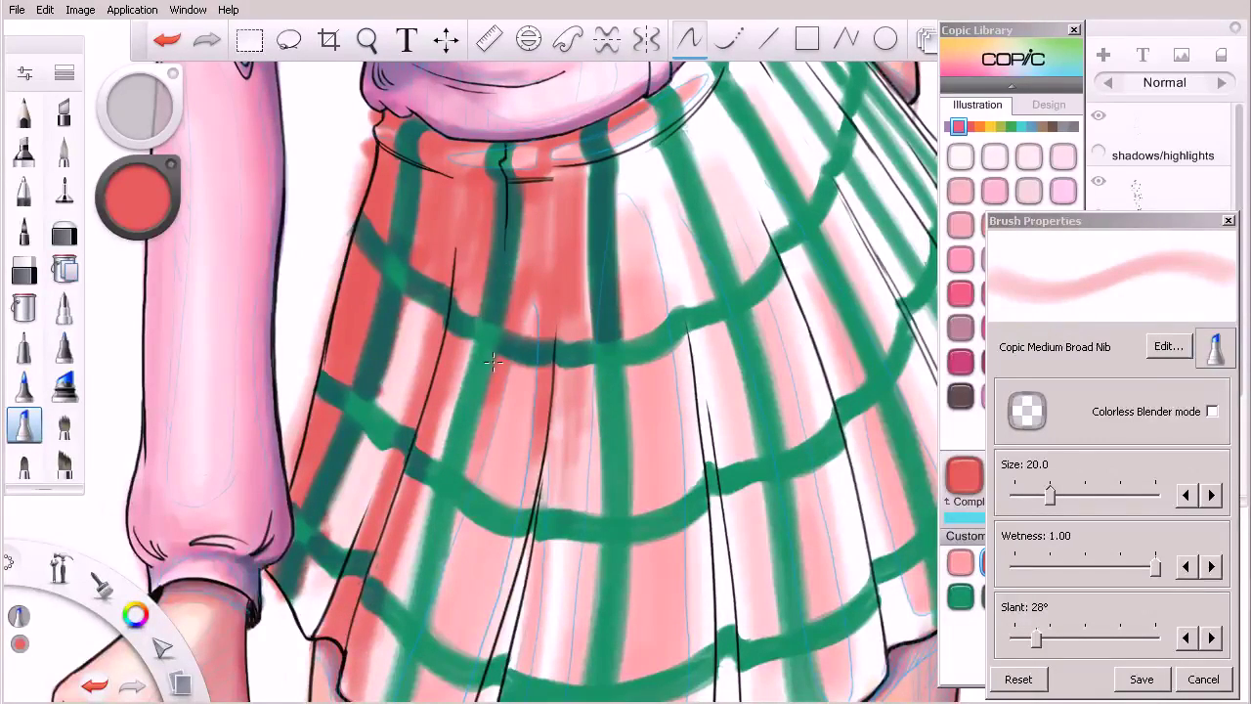
- Deepen the Prawn shadow between the left pleat fold and the second vertical stripe from the upper band to the hem
key(space)
mouse_move(477, 449)
mouse_down()
mouse_move(489, 486)
mouse_move(501, 396)
mouse_up()
drag(481, 263, 453, 367)
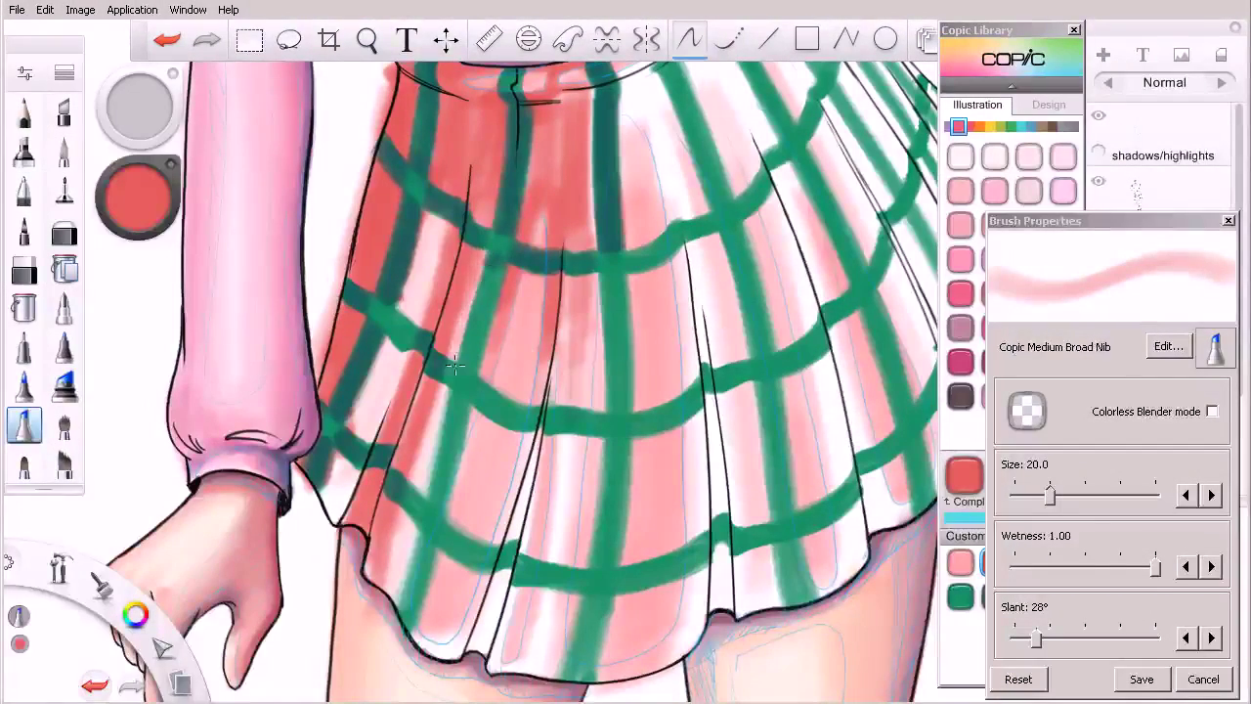
drag(476, 272, 408, 502)
drag(426, 447, 389, 591)
mouse_move(403, 512)
mouse_down()
mouse_move(383, 550)
mouse_move(395, 480)
mouse_move(368, 561)
mouse_move(385, 500)
mouse_move(391, 548)
mouse_up()
drag(434, 356, 398, 470)
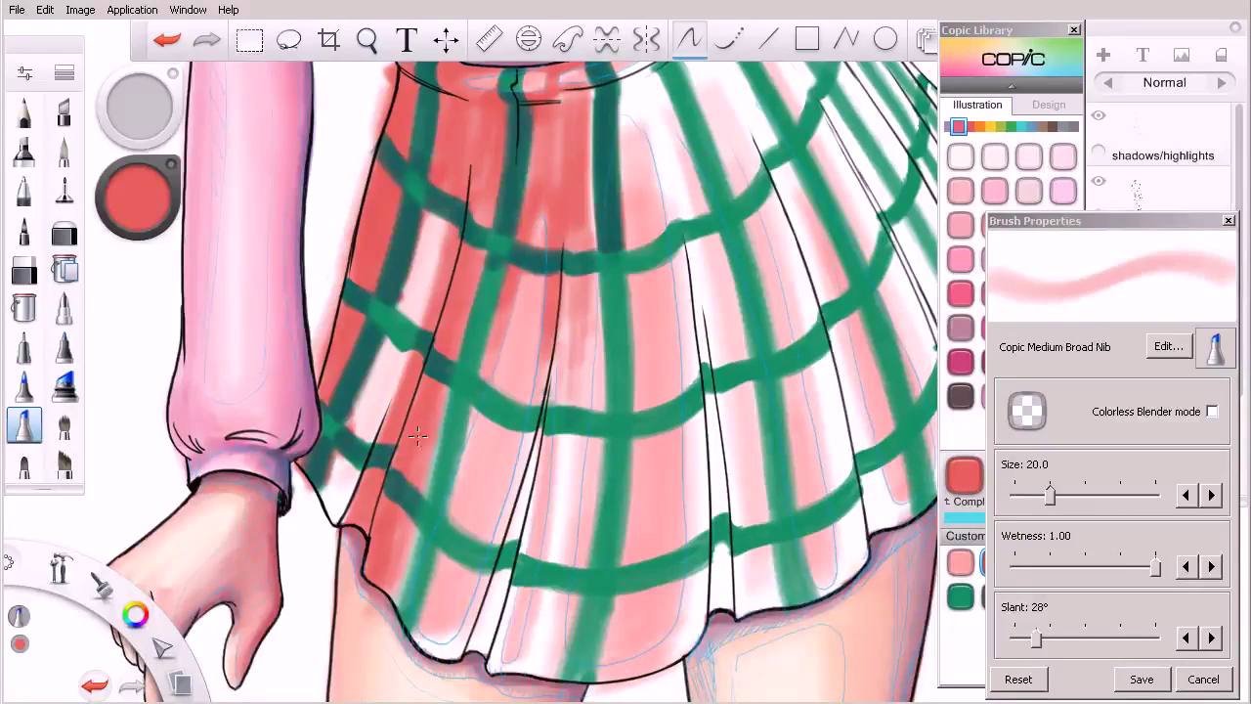
- Shade the light strip between the leftmost vertical stripe and the left pleat fold with Prawn
drag(430, 283, 389, 417)
drag(446, 238, 391, 401)
key(ctrl+z)
key(ctrl+z)
drag(460, 214, 367, 445)
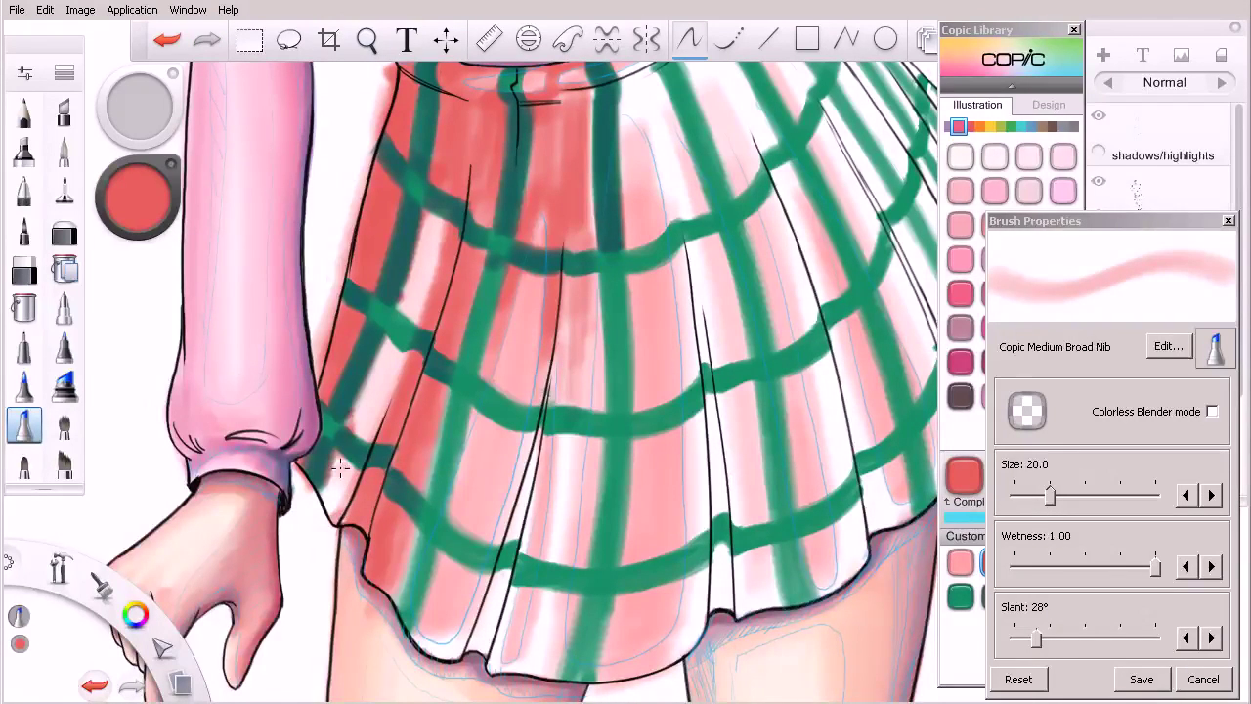
mouse_move(382, 397)
mouse_down()
mouse_move(333, 520)
mouse_move(386, 357)
mouse_up()
mouse_move(439, 233)
mouse_down()
mouse_move(381, 396)
mouse_move(442, 197)
mouse_move(396, 330)
mouse_move(467, 174)
mouse_up()
- Deepen the Prawn shadow to the right of the central pleat fold below the upper green band
key(space)
drag(448, 322, 414, 378)
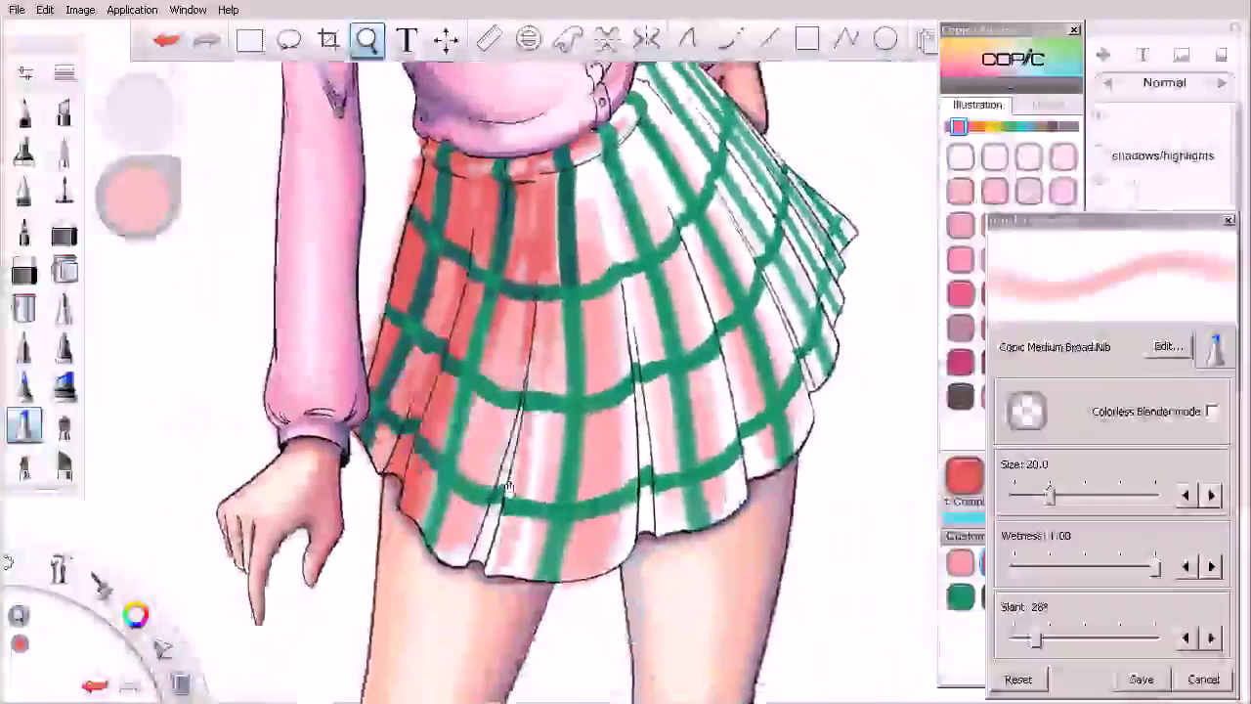
drag(489, 440, 456, 522)
drag(475, 283, 476, 310)
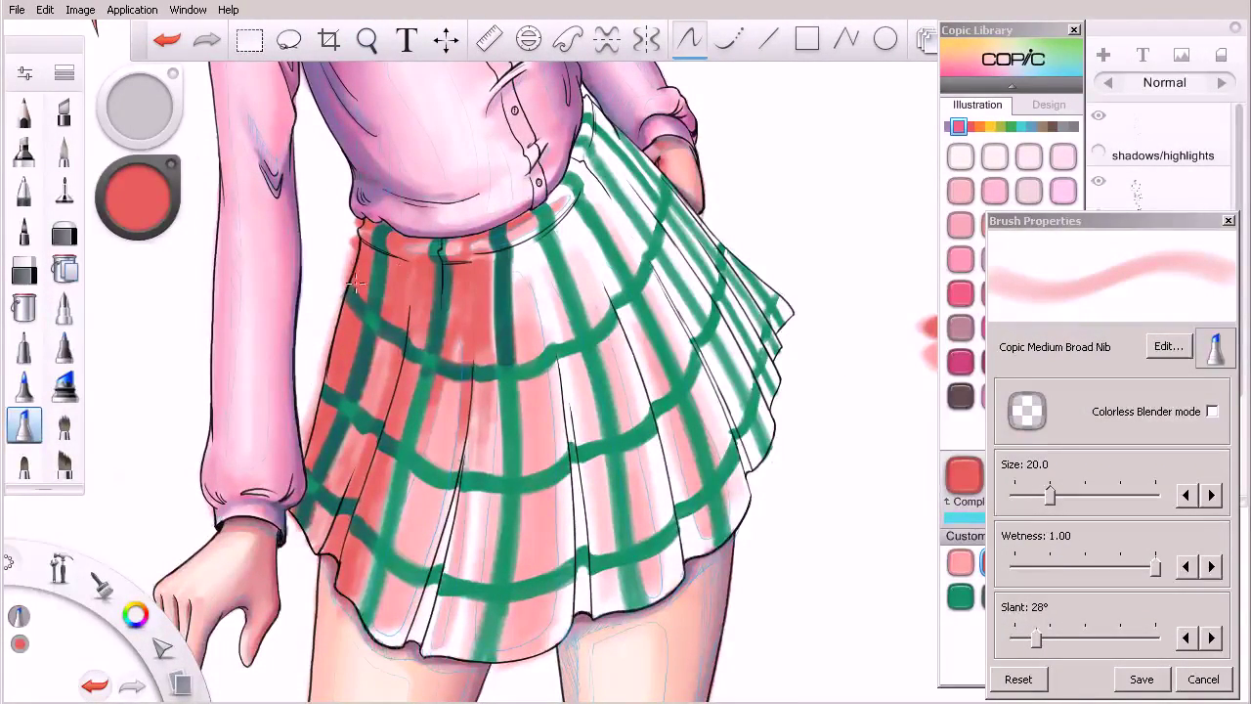
key(space)
drag(489, 340, 550, 341)
drag(490, 280, 488, 231)
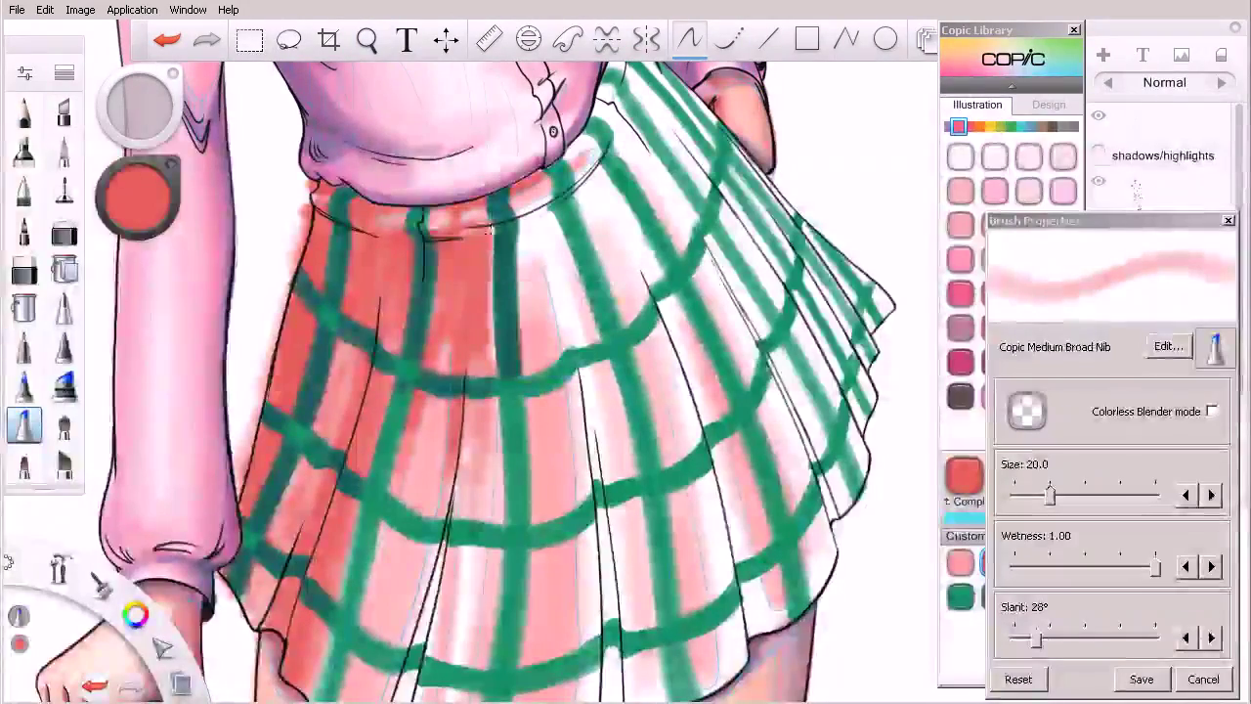
drag(485, 386, 475, 562)
- Darken the second vertical green stripe with Prawn between the upper and middle horizontal bands
key(space)
drag(490, 491, 492, 508)
drag(503, 557, 518, 426)
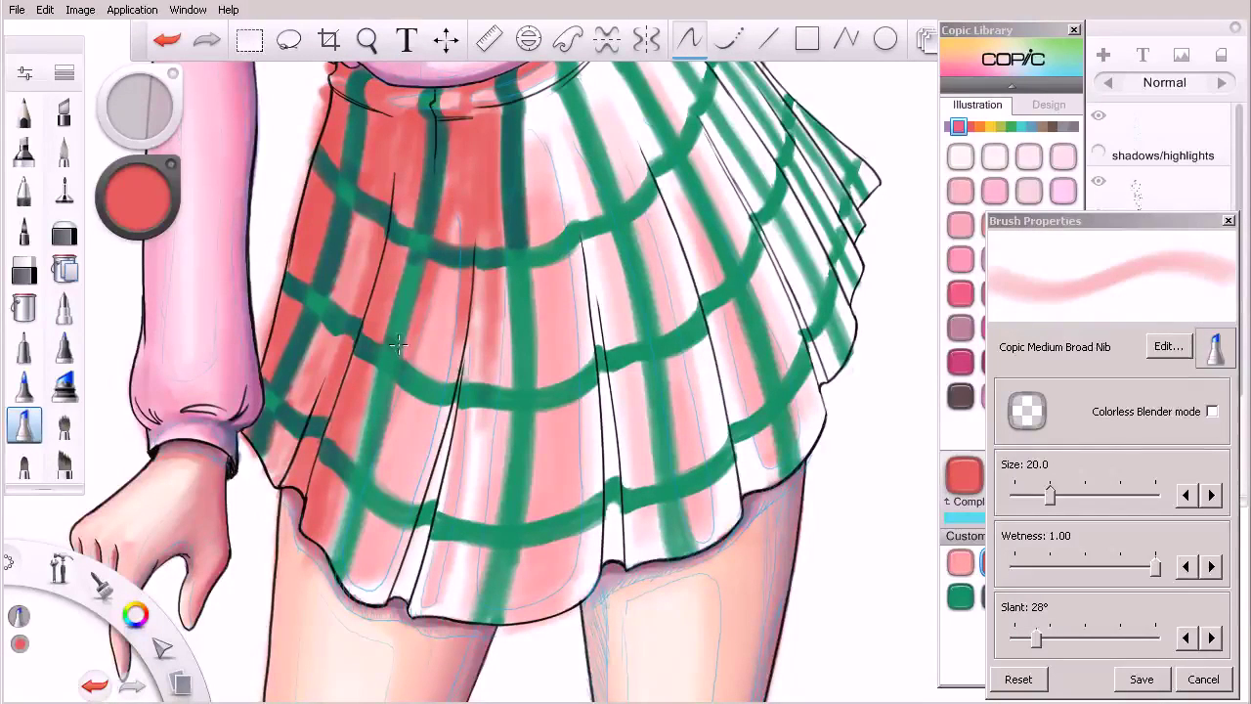
drag(411, 282, 396, 340)
mouse_move(413, 268)
mouse_down()
mouse_move(395, 324)
mouse_move(354, 323)
mouse_up()
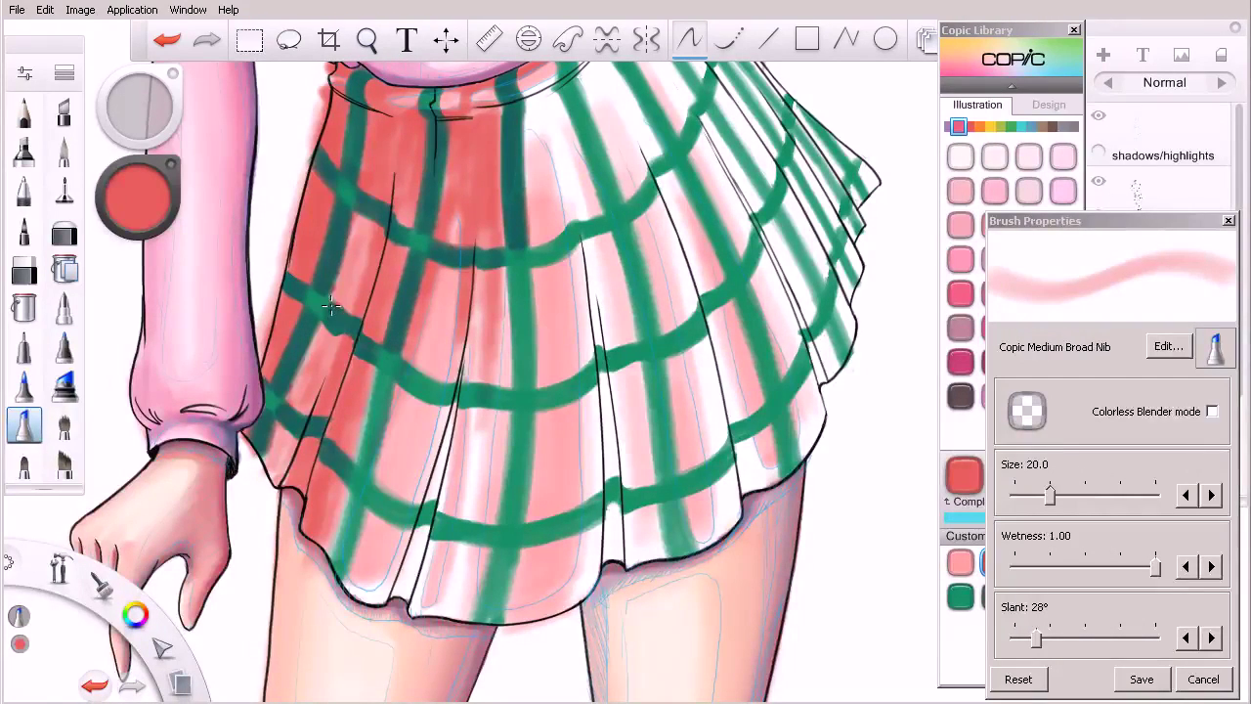
- Set the brush size to 10 and darken the second stripe's lower part and the adjoining lower band up to the central fold
key(bracketleft)
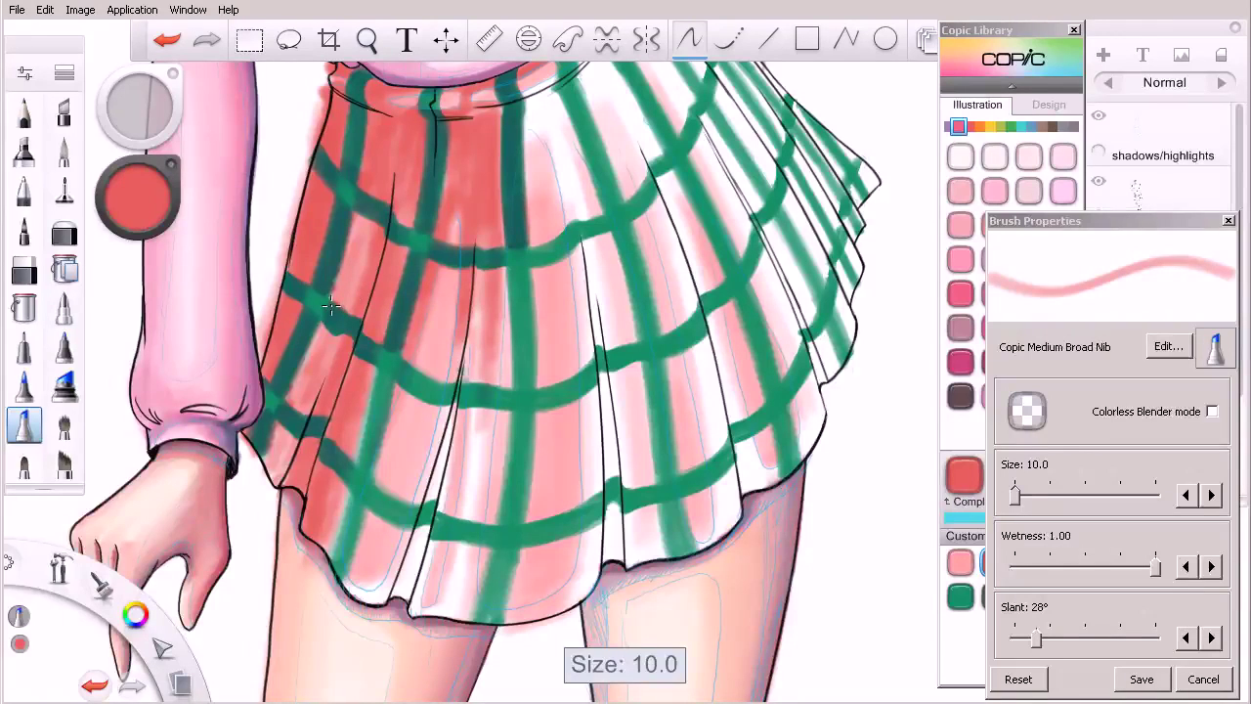
key(bracketleft)
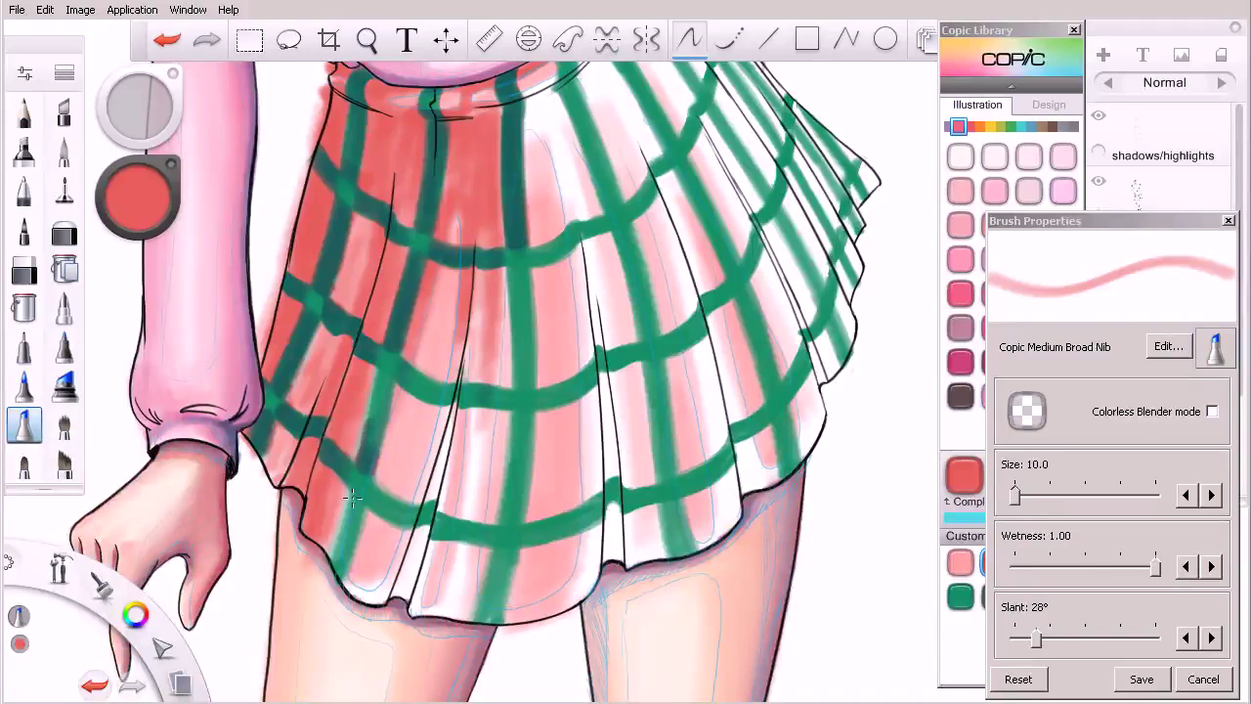
drag(350, 468, 348, 485)
mouse_move(369, 499)
mouse_down()
mouse_move(388, 494)
mouse_move(376, 488)
mouse_move(383, 391)
mouse_move(367, 422)
mouse_up()
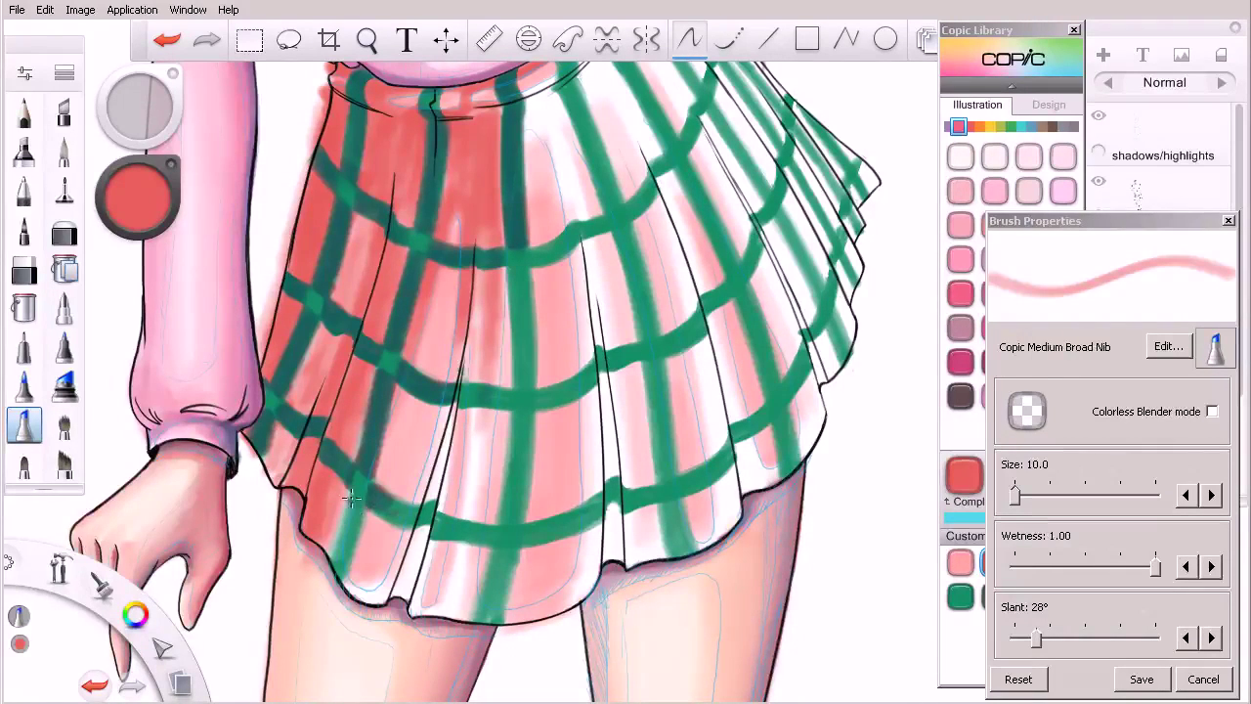
mouse_move(352, 502)
mouse_down()
mouse_move(333, 551)
mouse_move(348, 507)
mouse_move(344, 567)
mouse_move(357, 504)
mouse_up()
mouse_move(391, 497)
mouse_down()
mouse_move(371, 479)
mouse_move(423, 525)
mouse_up()
- Set the brush size to 20 and deepen the Prawn shading along the left hem and the narrow pleat beside the leftmost stripe
key(bracketright)
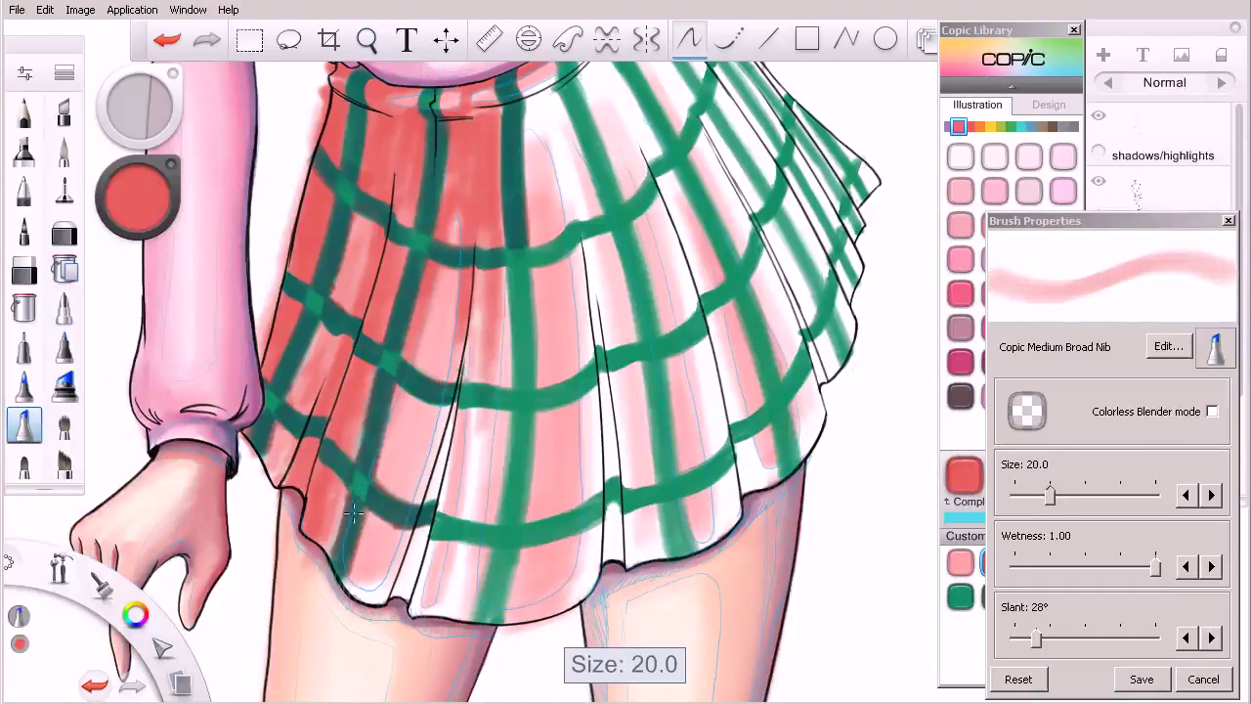
mouse_move(335, 509)
mouse_down()
mouse_move(330, 536)
mouse_move(340, 484)
mouse_move(315, 545)
mouse_up()
mouse_move(283, 447)
mouse_down()
mouse_move(266, 488)
mouse_move(288, 430)
mouse_move(268, 462)
mouse_move(275, 426)
mouse_move(262, 468)
mouse_move(292, 462)
mouse_up()
mouse_move(340, 333)
mouse_down()
mouse_move(302, 414)
mouse_move(331, 311)
mouse_move(294, 398)
mouse_move(320, 327)
mouse_move(293, 392)
mouse_move(309, 349)
mouse_move(285, 421)
mouse_move(327, 328)
mouse_move(296, 428)
mouse_up()
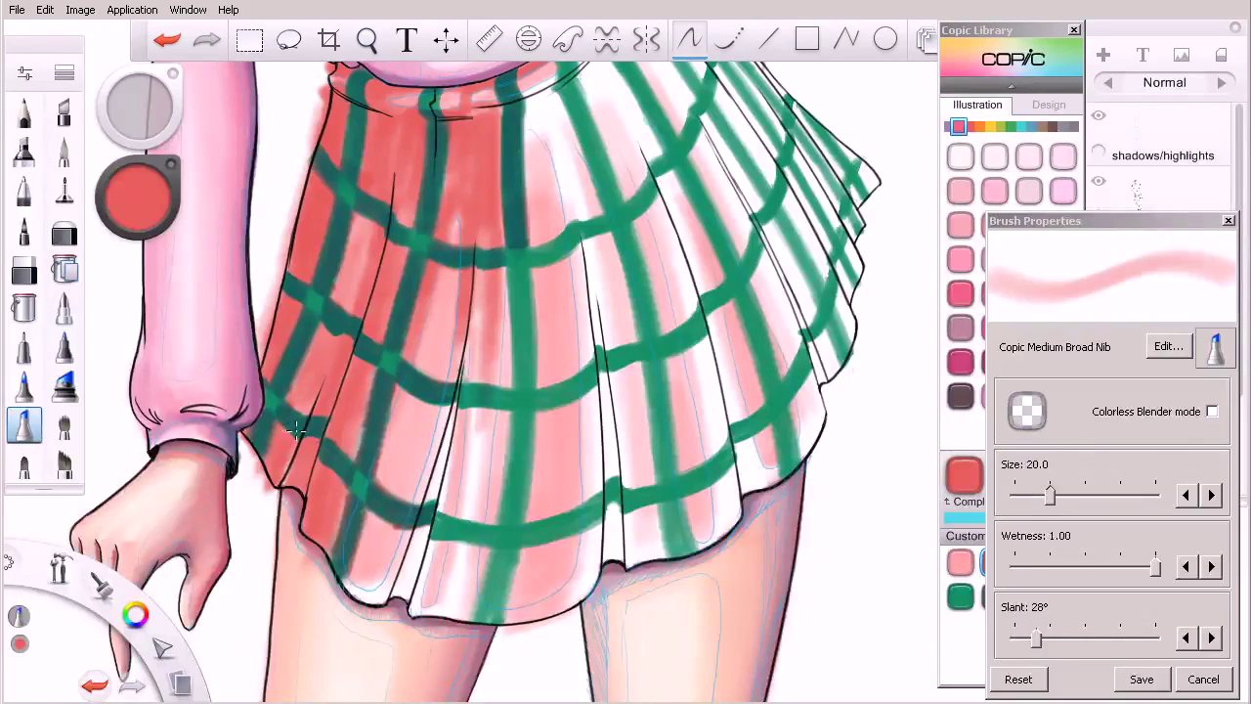
- Shade the panel to the right of the third vertical stripe with Prawn from the waistband down to the upper band
key(space)
mouse_move(567, 217)
mouse_down()
mouse_move(551, 345)
mouse_move(505, 426)
mouse_up()
drag(434, 306, 436, 252)
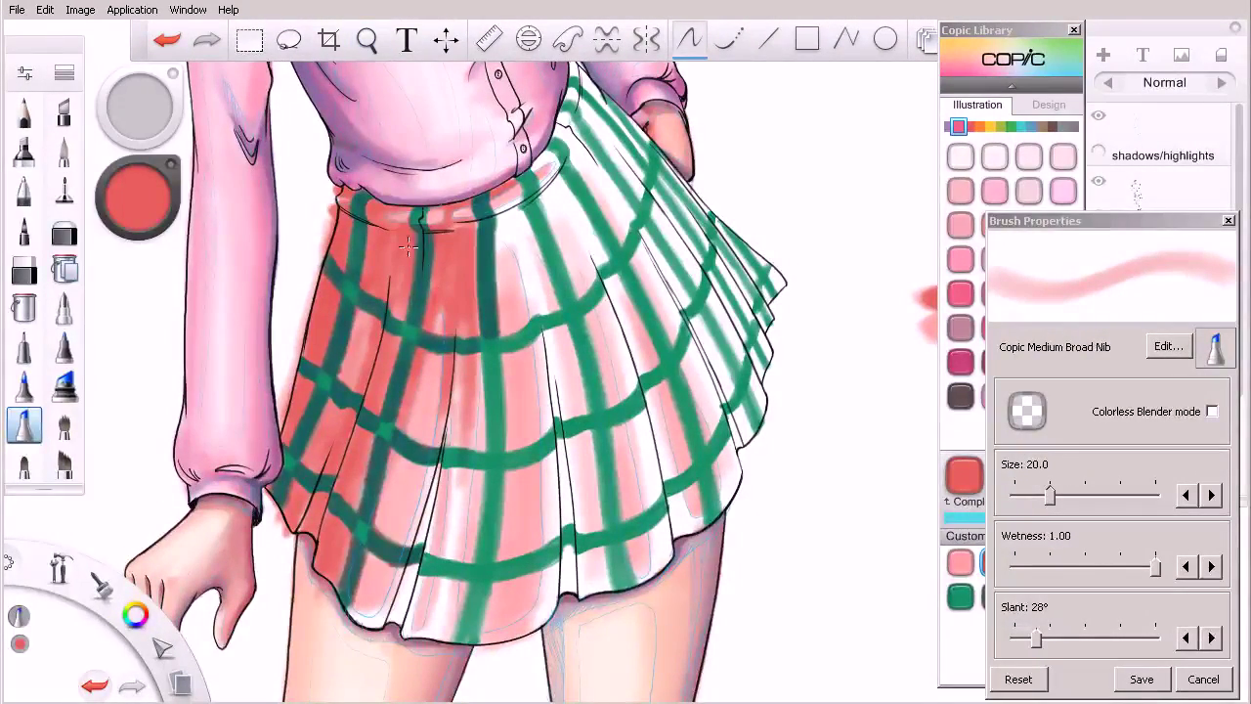
scroll(527, 294, up, 3)
mouse_move(490, 182)
mouse_down()
mouse_move(490, 229)
mouse_move(499, 203)
mouse_move(547, 356)
mouse_move(542, 333)
mouse_up()
mouse_move(525, 285)
mouse_down()
mouse_move(560, 525)
mouse_move(538, 254)
mouse_move(581, 548)
mouse_move(545, 460)
mouse_move(592, 568)
mouse_move(608, 487)
mouse_up()
- Add Prawn shadow along the pleat fold right of the third stripe, from the upper band down toward the hem
key(space)
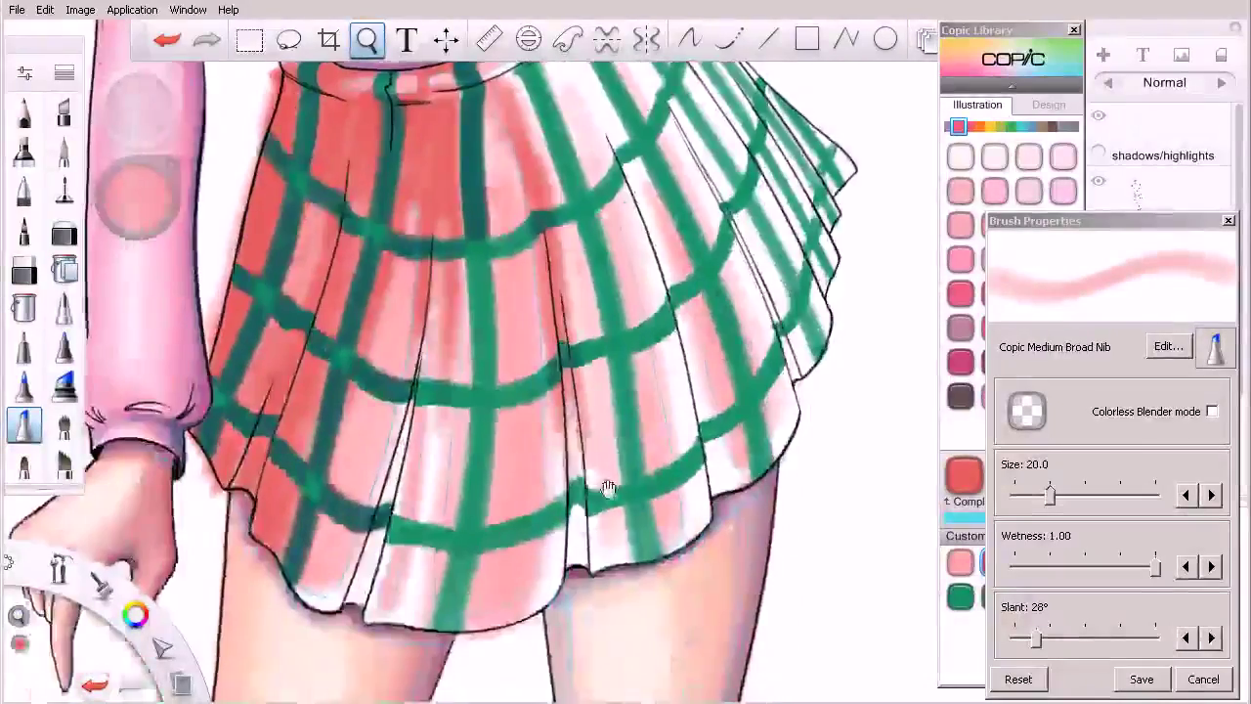
drag(557, 377, 557, 451)
drag(551, 364, 553, 504)
drag(547, 396, 557, 572)
drag(550, 313, 549, 497)
drag(569, 415, 571, 553)
drag(565, 438, 572, 554)
drag(575, 378, 573, 533)
drag(567, 269, 584, 449)
- Extend the fold's Prawn shadow up toward the waistband and down to the hem, including the lower green band beside it
drag(533, 127, 555, 226)
drag(518, 78, 543, 177)
mouse_move(511, 92)
mouse_down()
mouse_move(503, 83)
mouse_move(498, 114)
mouse_move(526, 137)
mouse_move(562, 242)
mouse_up()
mouse_move(564, 371)
mouse_down()
mouse_move(573, 477)
mouse_move(555, 593)
mouse_up()
drag(557, 547, 557, 593)
mouse_move(559, 493)
mouse_down()
mouse_move(558, 616)
mouse_move(572, 565)
mouse_move(587, 574)
mouse_move(583, 546)
mouse_up()
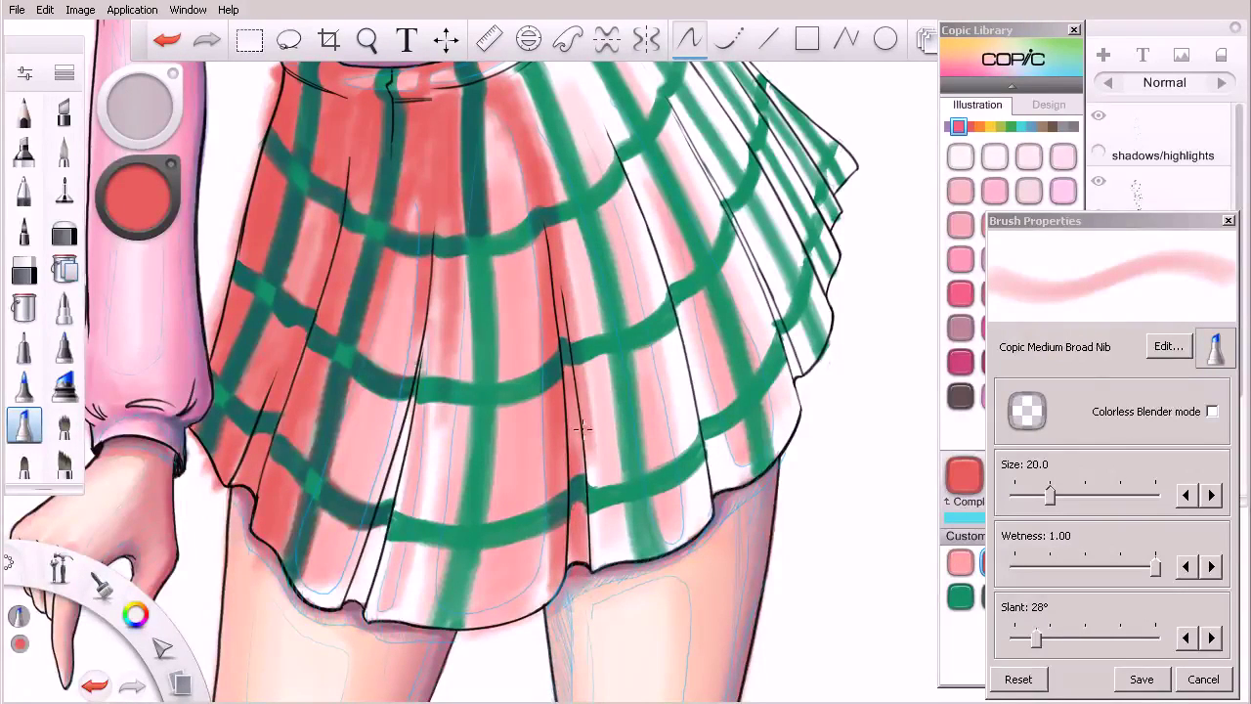
- Fill the narrow pleat between the two fold lines right of the third stripe with Prawn down to the hem
drag(581, 428, 584, 557)
drag(585, 430, 592, 575)
drag(565, 323, 579, 537)
mouse_move(573, 409)
mouse_down()
mouse_move(576, 569)
mouse_move(543, 610)
mouse_up()
drag(549, 537, 540, 604)
- Select R24 Prawn and widen the shadow left of the right-hand pleat fold from below the waistband to the hem
click(962, 568)
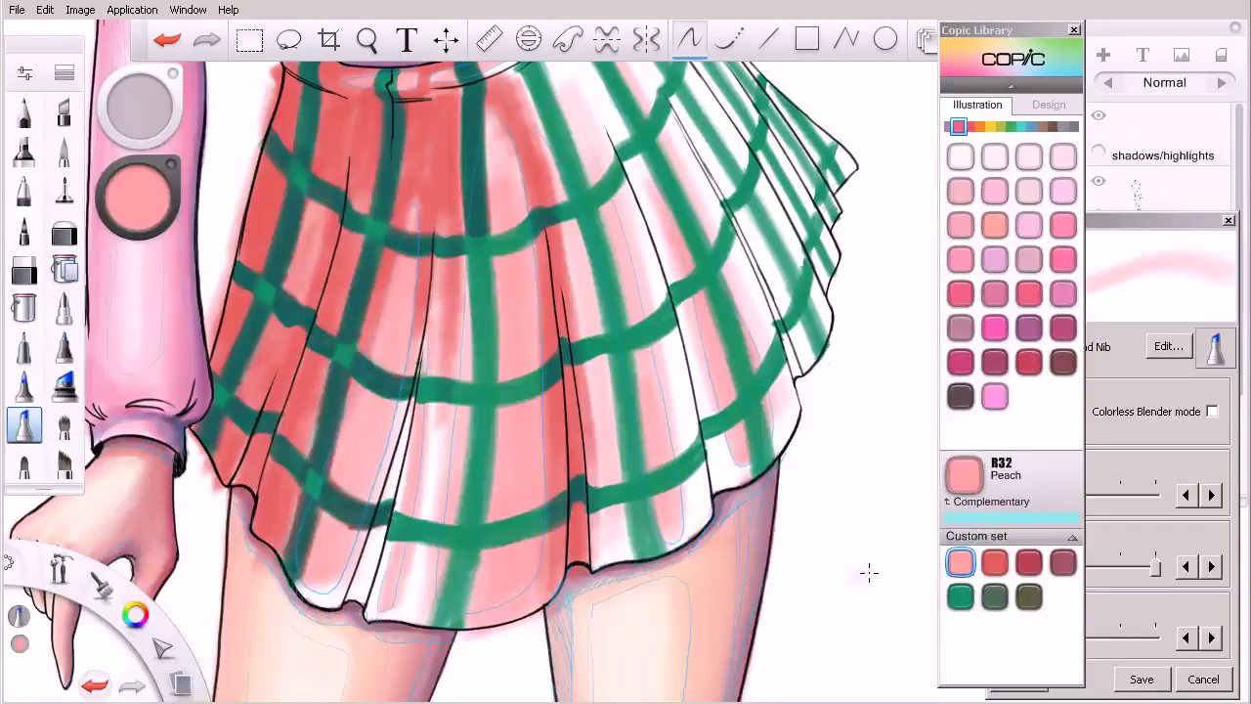
click(995, 562)
drag(533, 239, 543, 517)
drag(514, 145, 538, 295)
mouse_move(498, 119)
mouse_down()
mouse_move(540, 385)
mouse_move(548, 570)
mouse_move(536, 613)
mouse_up()
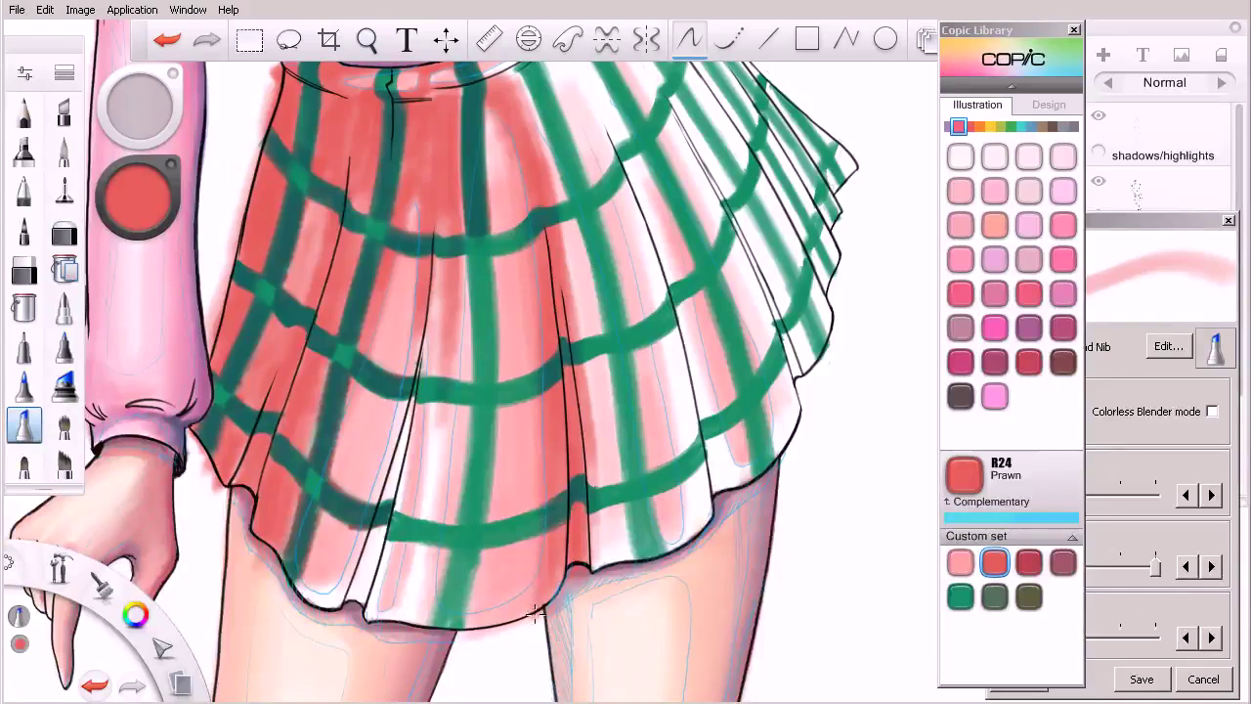
- Layer more Prawn along the right side of the central pleat fold from the upper band toward the hem
drag(441, 303, 424, 536)
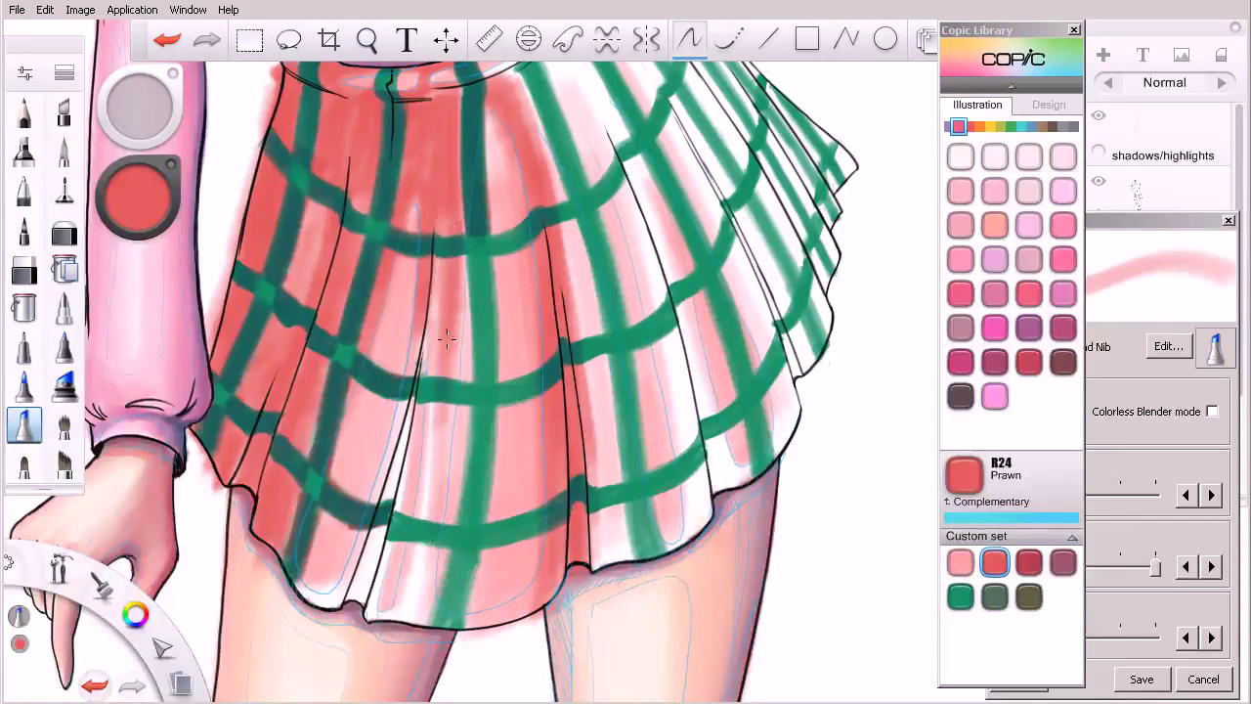
drag(446, 338, 415, 621)
drag(430, 454, 453, 219)
mouse_move(442, 368)
mouse_down()
mouse_move(443, 416)
mouse_move(441, 184)
mouse_move(438, 445)
mouse_move(454, 225)
mouse_move(446, 441)
mouse_move(460, 202)
mouse_move(416, 497)
mouse_up()
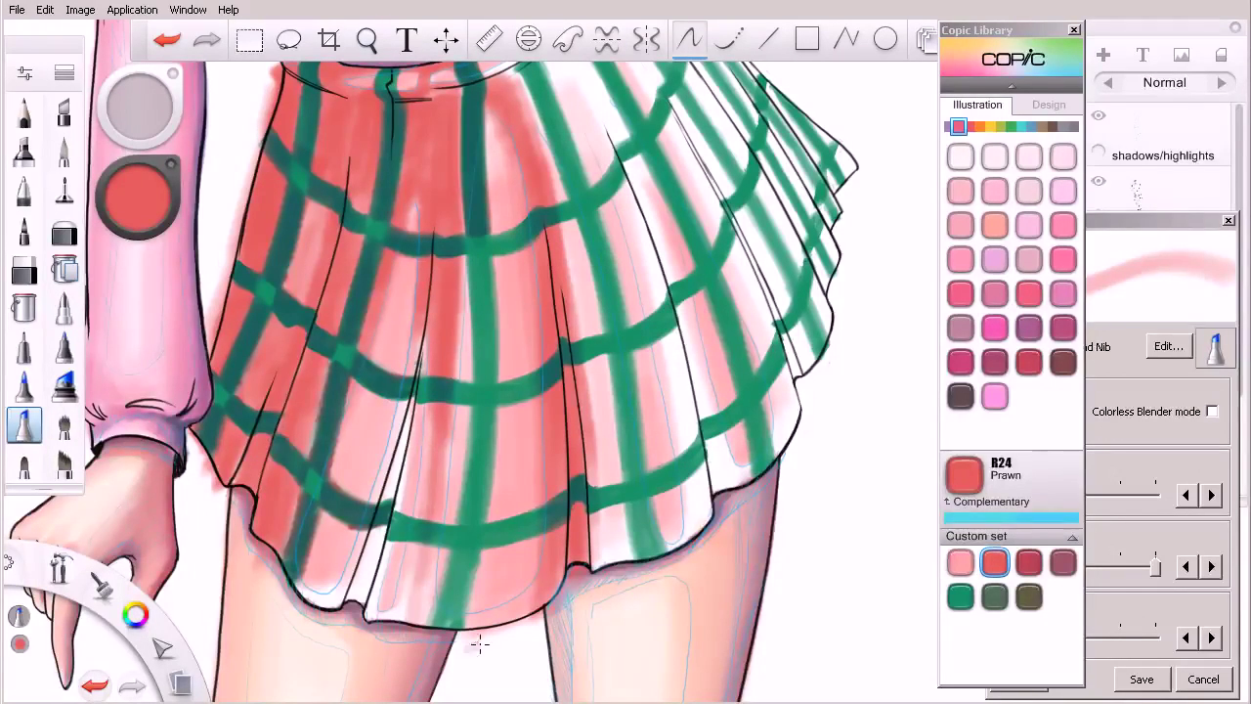
- Switch to R32 Peach and soften the light areas left of the central fold and at the top right of the third stripe
click(960, 562)
drag(424, 347, 402, 442)
drag(403, 352, 415, 248)
drag(415, 342, 412, 214)
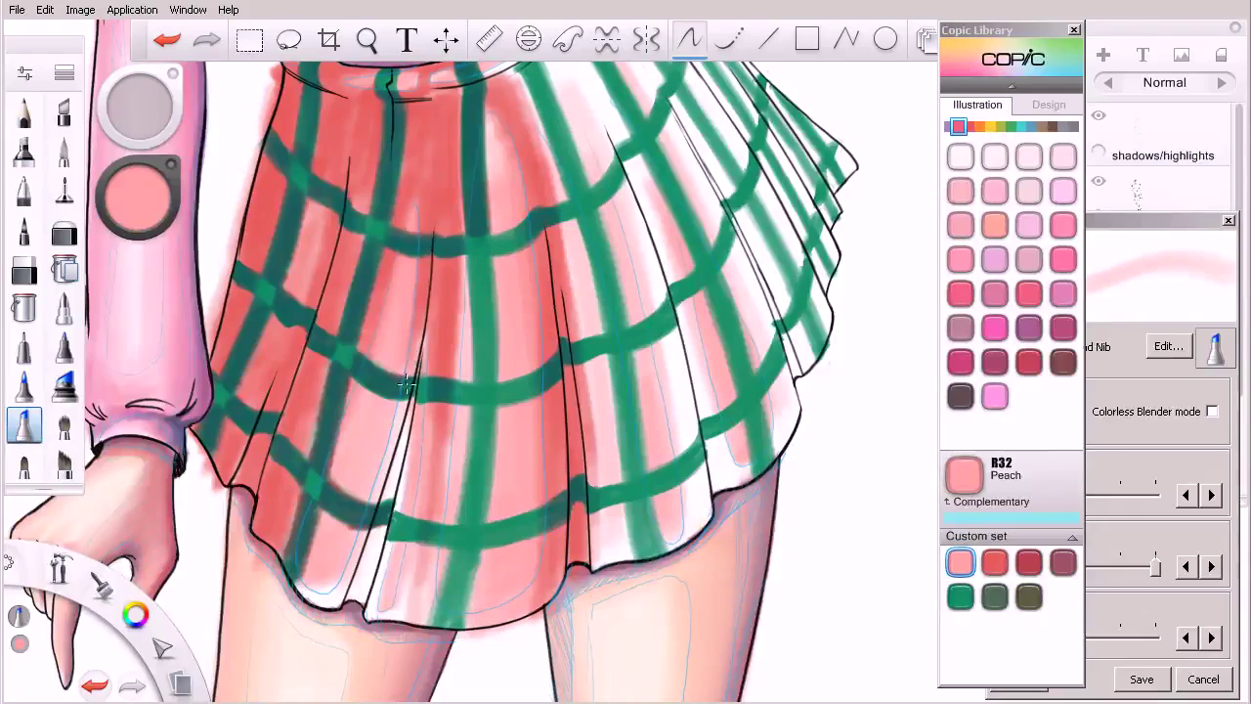
drag(489, 139, 490, 110)
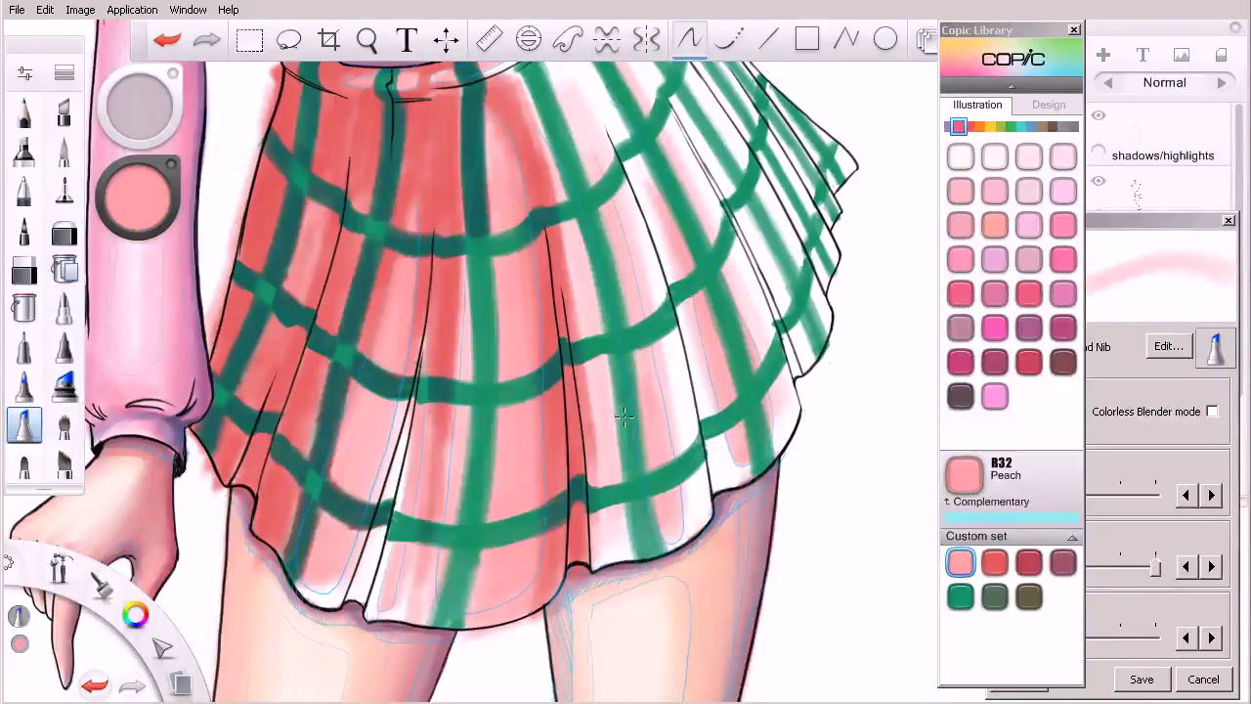
- Switch to R24 Prawn and darken the third vertical stripe down to the lower band, plus the adjoining upper and middle bands
click(994, 562)
mouse_move(507, 160)
mouse_down()
mouse_move(494, 107)
mouse_move(495, 242)
mouse_move(528, 240)
mouse_move(470, 274)
mouse_move(479, 256)
mouse_move(479, 307)
mouse_move(489, 262)
mouse_move(477, 253)
mouse_move(480, 370)
mouse_move(494, 320)
mouse_move(479, 366)
mouse_move(494, 394)
mouse_move(423, 383)
mouse_move(423, 399)
mouse_up()
key(bracketleft)
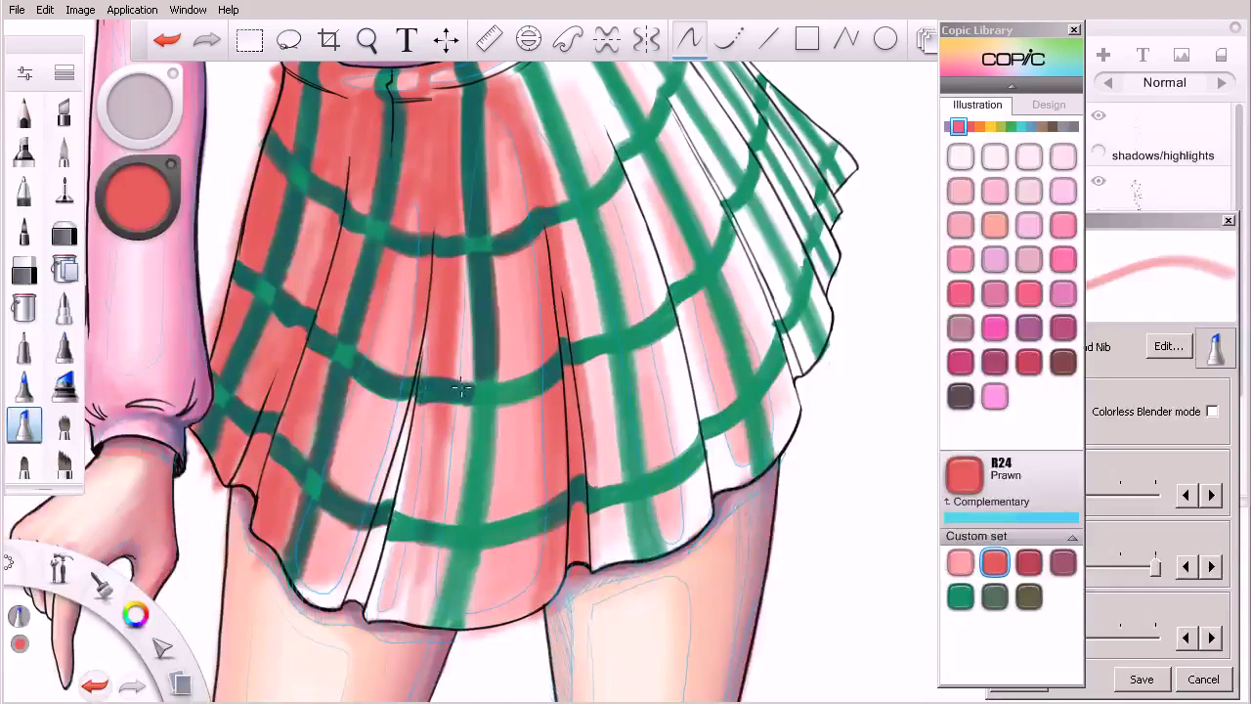
mouse_move(510, 385)
mouse_down()
mouse_move(504, 401)
mouse_move(529, 378)
mouse_move(515, 386)
mouse_move(526, 395)
mouse_move(529, 384)
mouse_move(481, 412)
mouse_move(477, 441)
mouse_move(479, 402)
mouse_move(496, 418)
mouse_move(486, 320)
mouse_up()
mouse_move(489, 418)
mouse_down()
mouse_move(481, 503)
mouse_move(488, 431)
mouse_move(470, 499)
mouse_move(477, 436)
mouse_up()
mouse_move(470, 479)
mouse_down()
mouse_move(465, 522)
mouse_move(486, 505)
mouse_up()
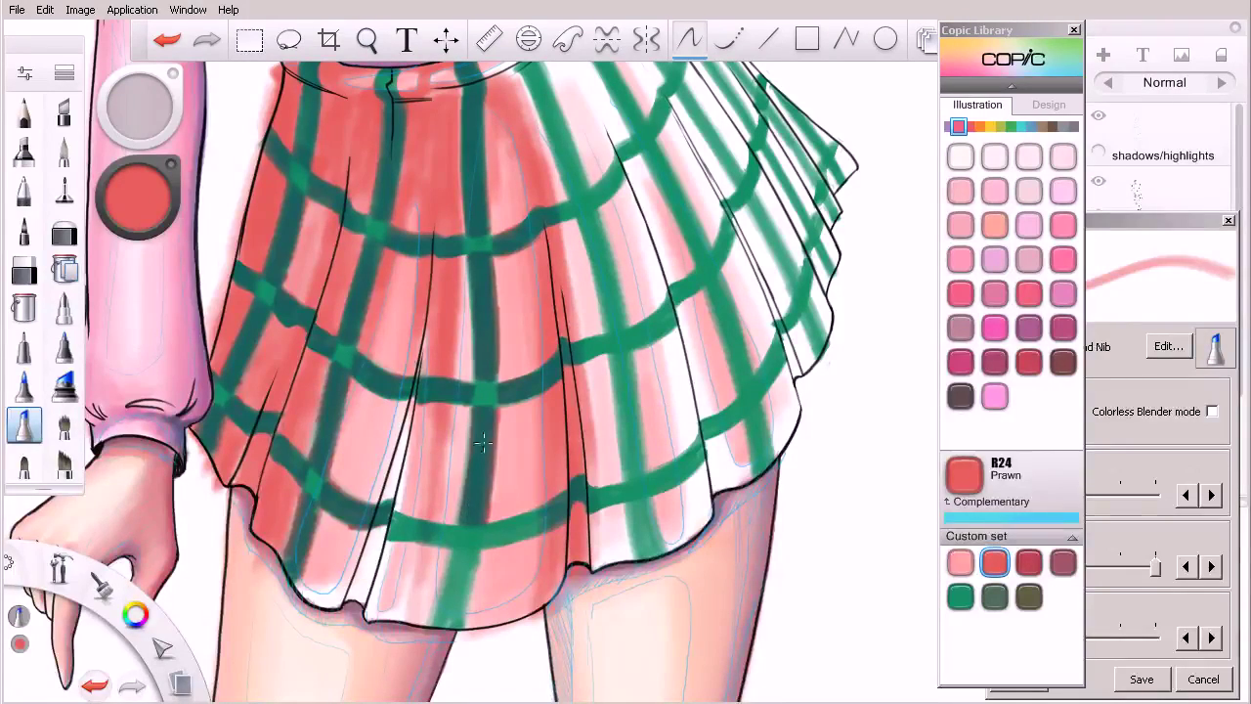
key(space)
drag(618, 358, 539, 408)
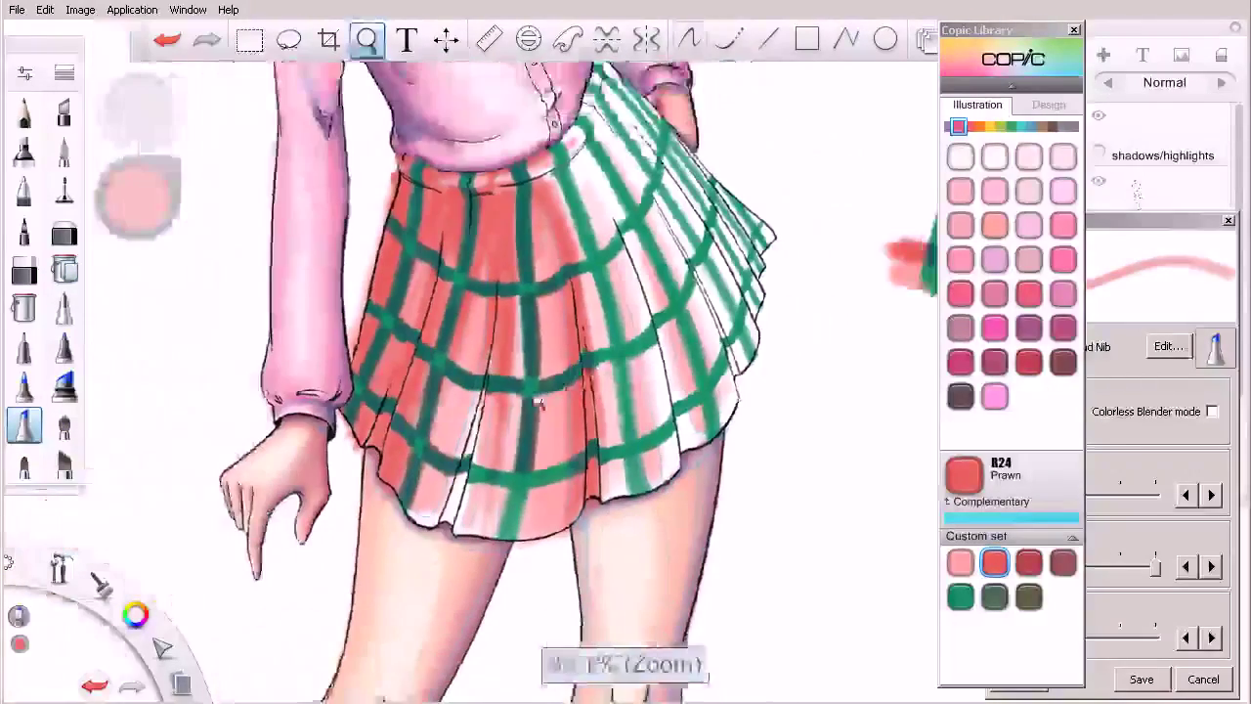
key(space)
drag(681, 501, 616, 565)
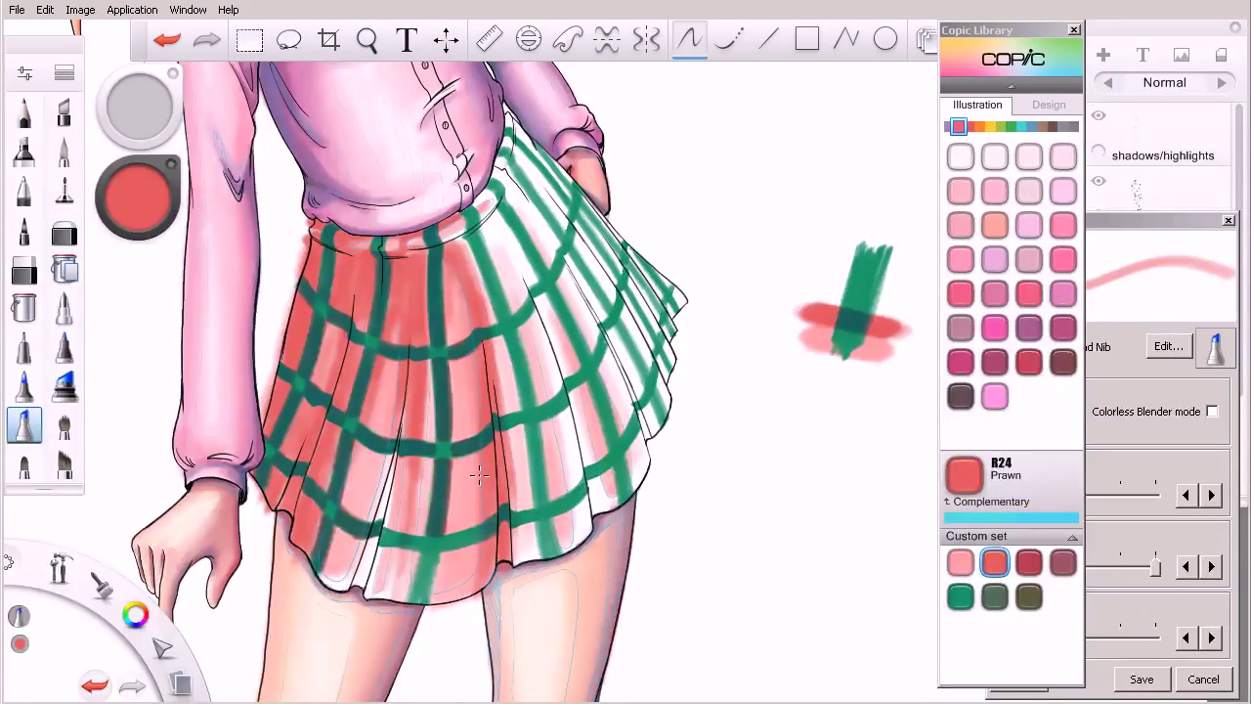